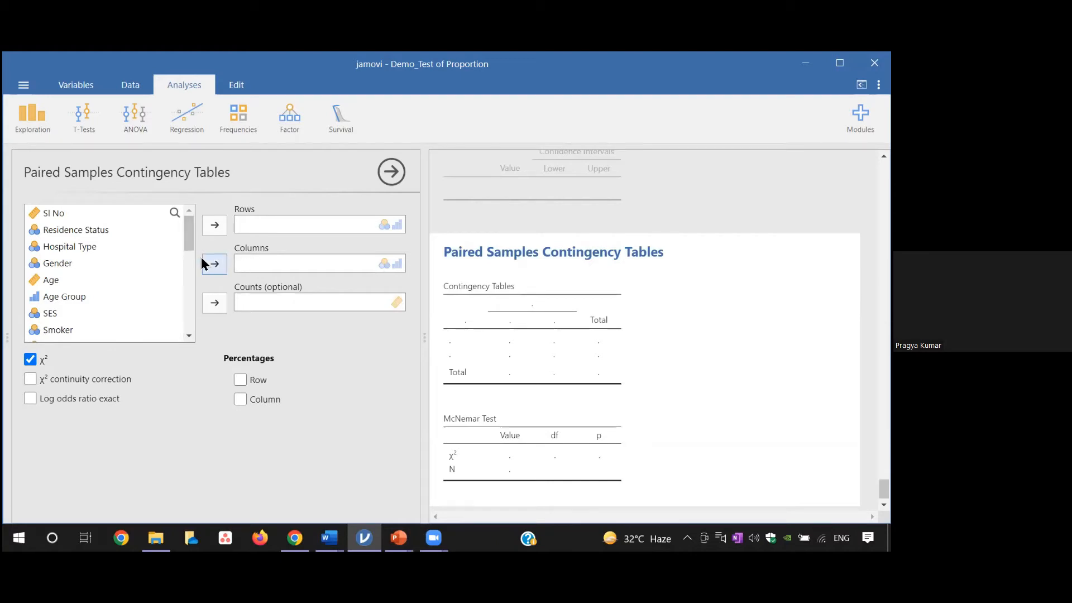
Step: Assign Oxygen _1 to the columns and Oxygen _2 to the rows of the paired samples contingency table
left_click_drag(190, 232, 189, 295)
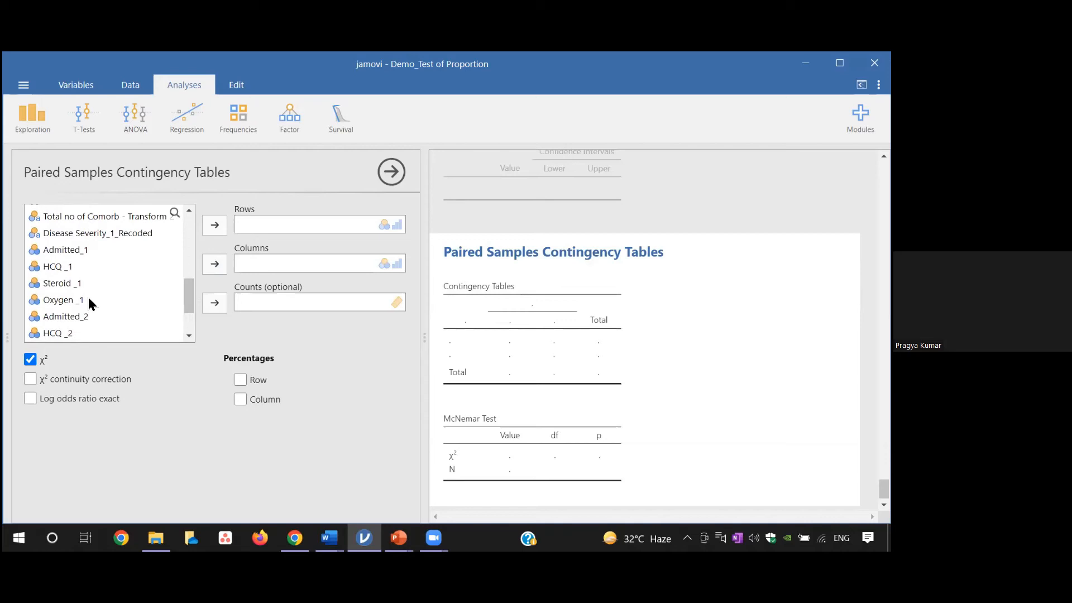
left_click(88, 300)
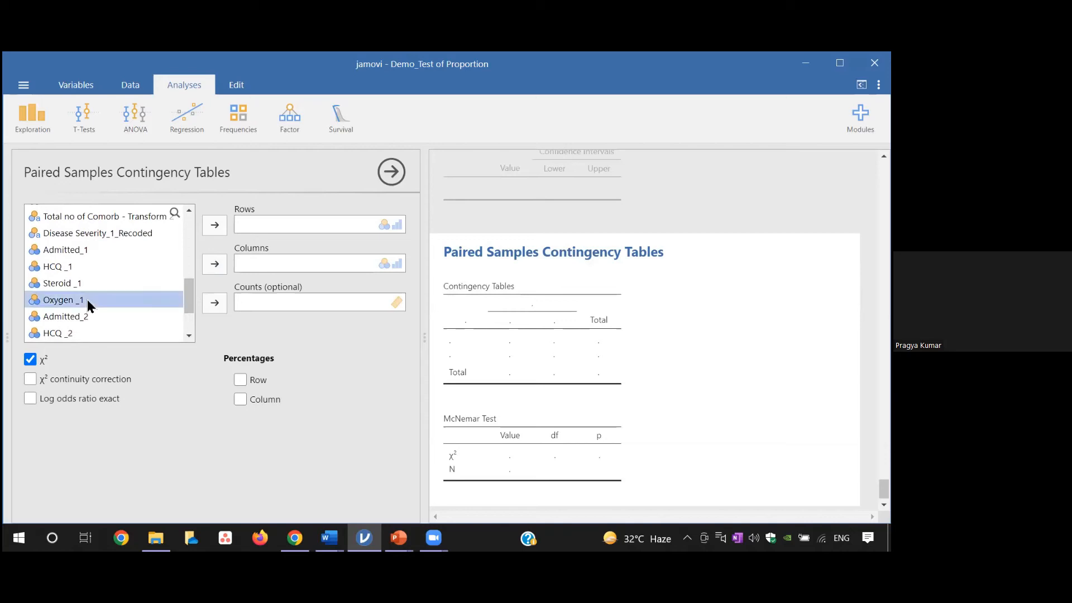
left_click(218, 266)
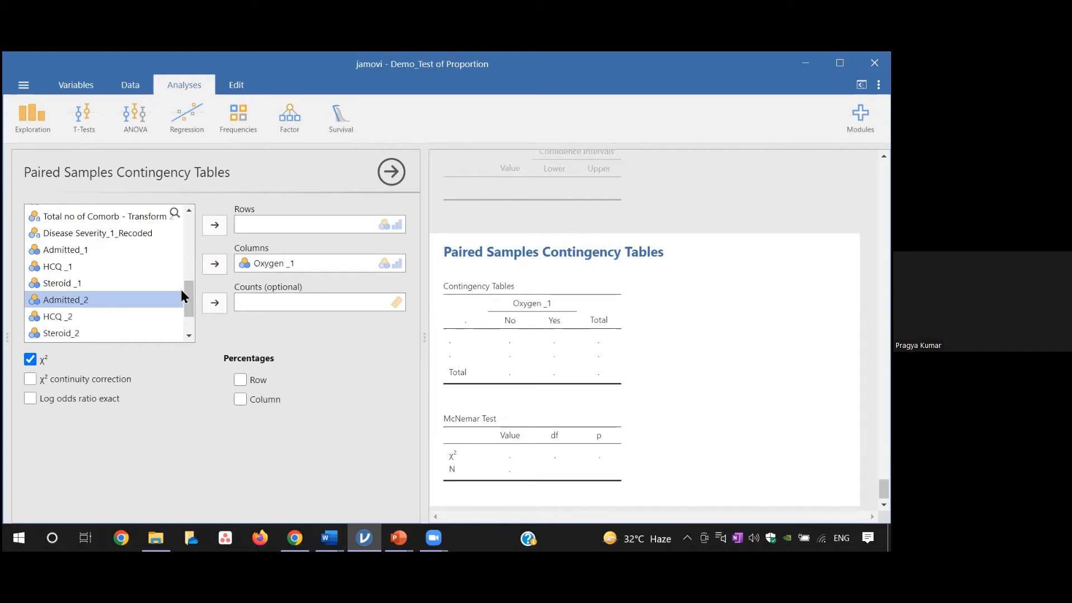
scroll(190, 302, "down", 3)
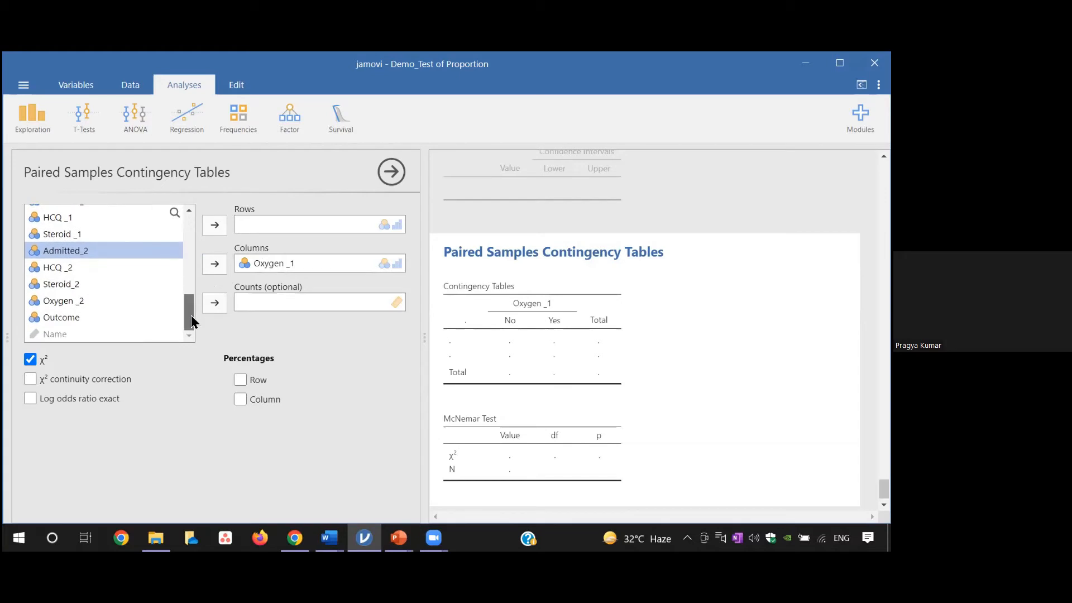
left_click(82, 301)
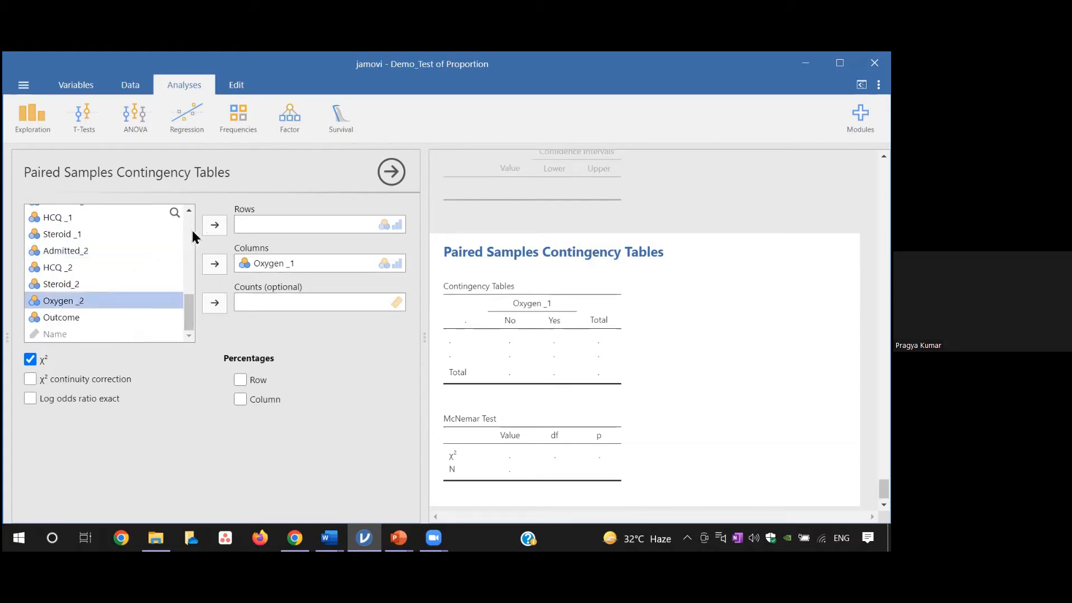
left_click(214, 227)
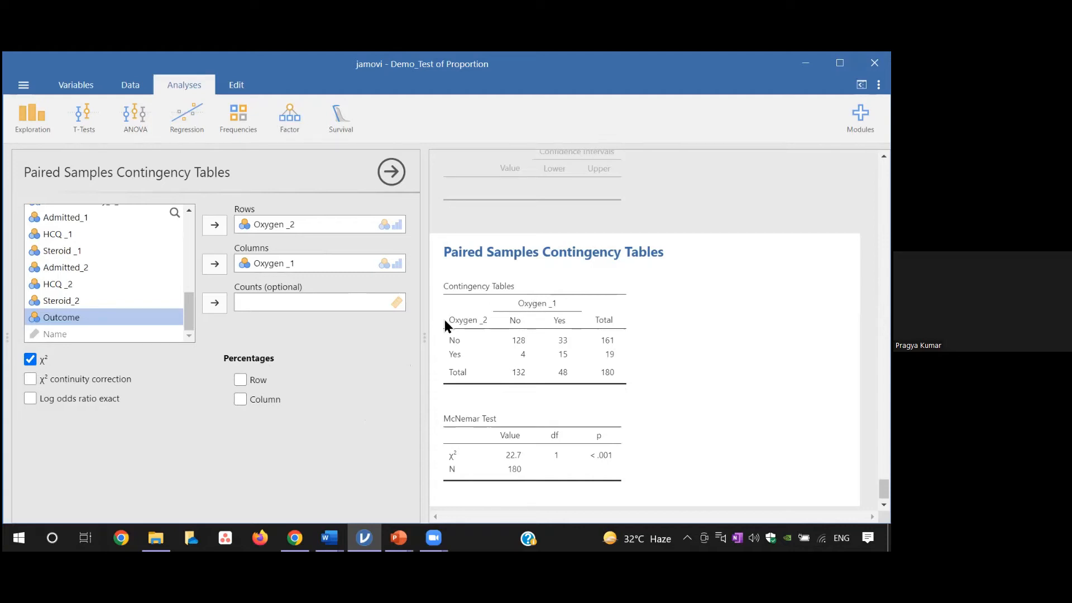
Step: Remove Oxygen _2 from the rows and Oxygen _1 from the columns of the paired samples contingency table
left_click(277, 223)
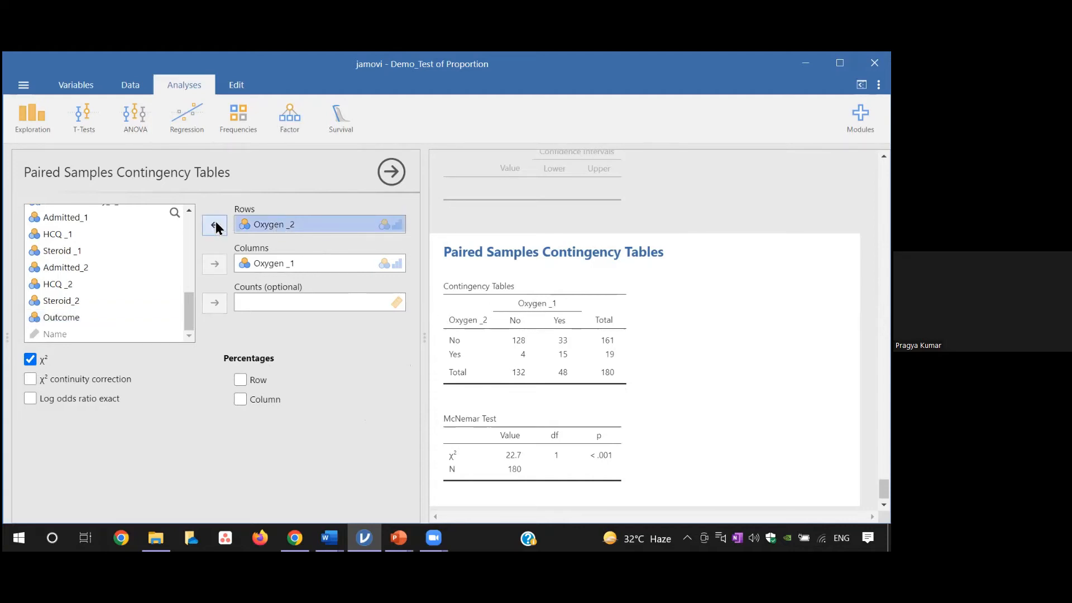
left_click(215, 223)
left_click(263, 259)
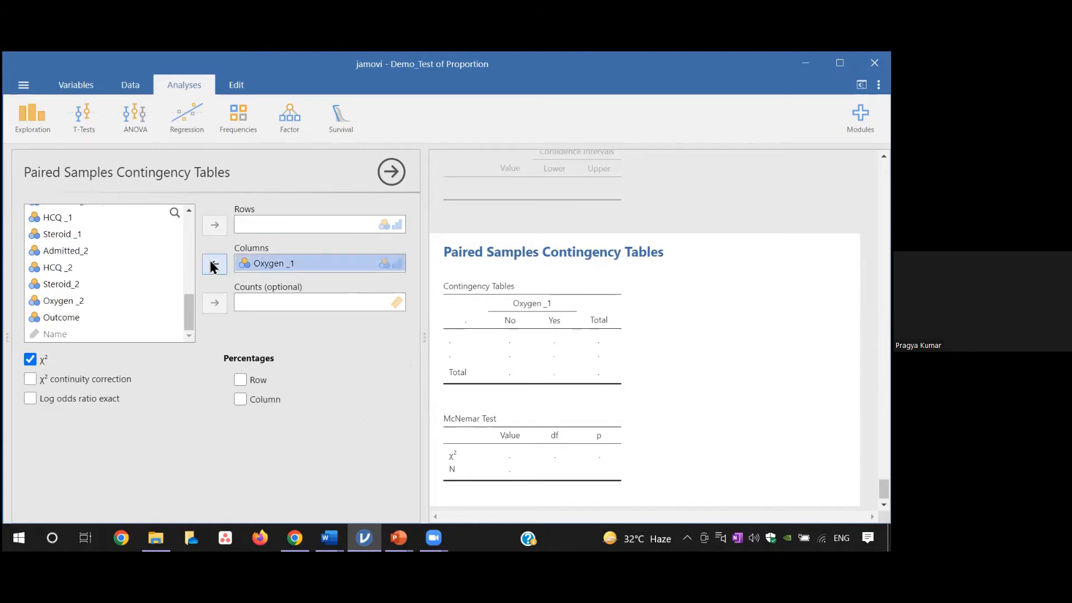
left_click(215, 263)
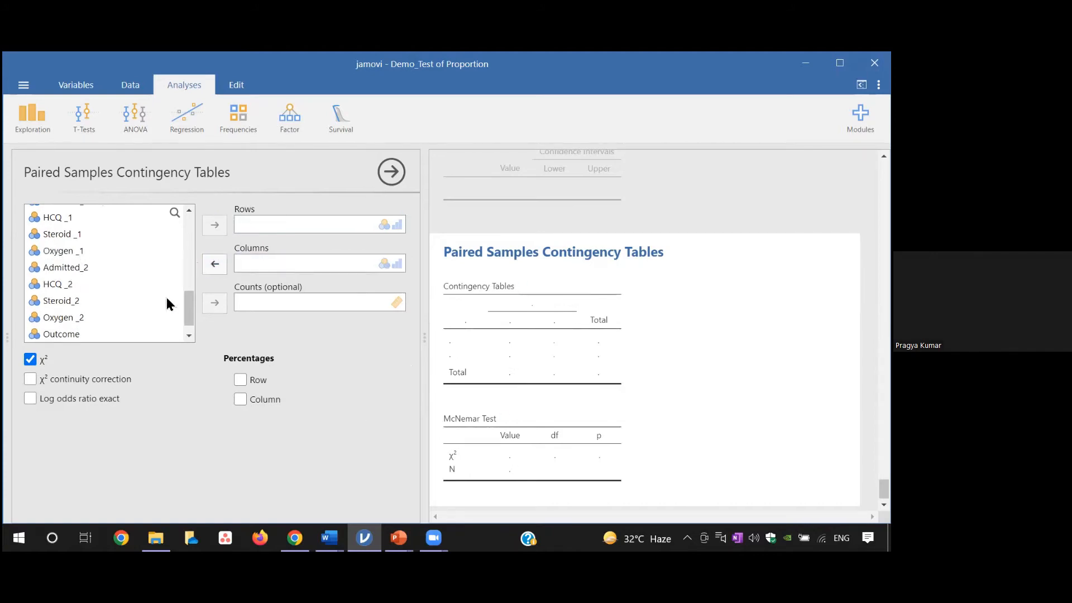
Step: Assign Oxygen _1 to the rows and Oxygen _2 to the columns of the paired samples contingency table
left_click(79, 251)
left_click(214, 225)
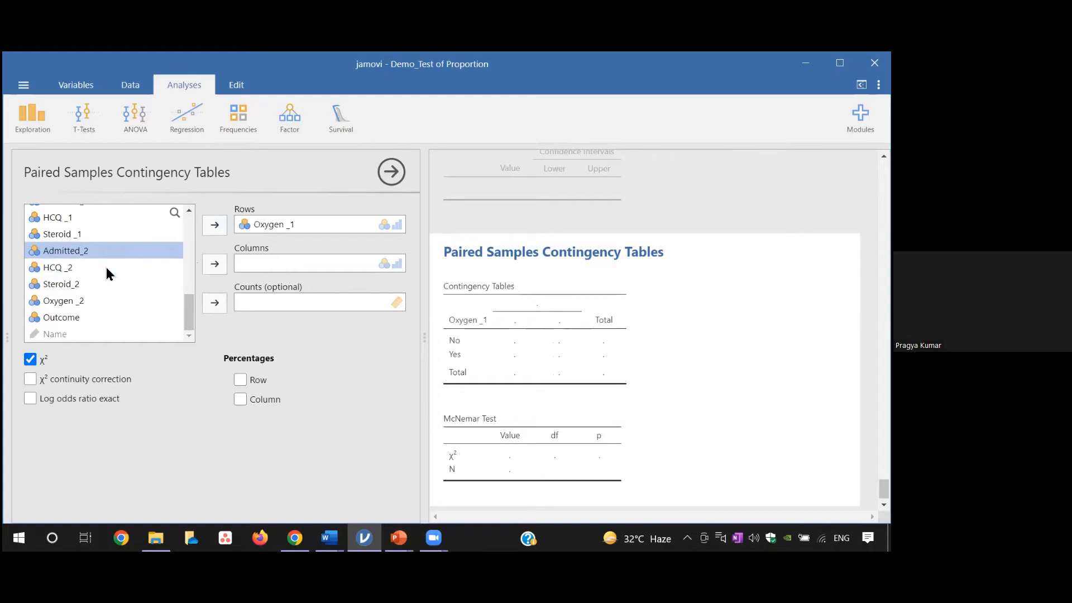
left_click(84, 301)
left_click(214, 264)
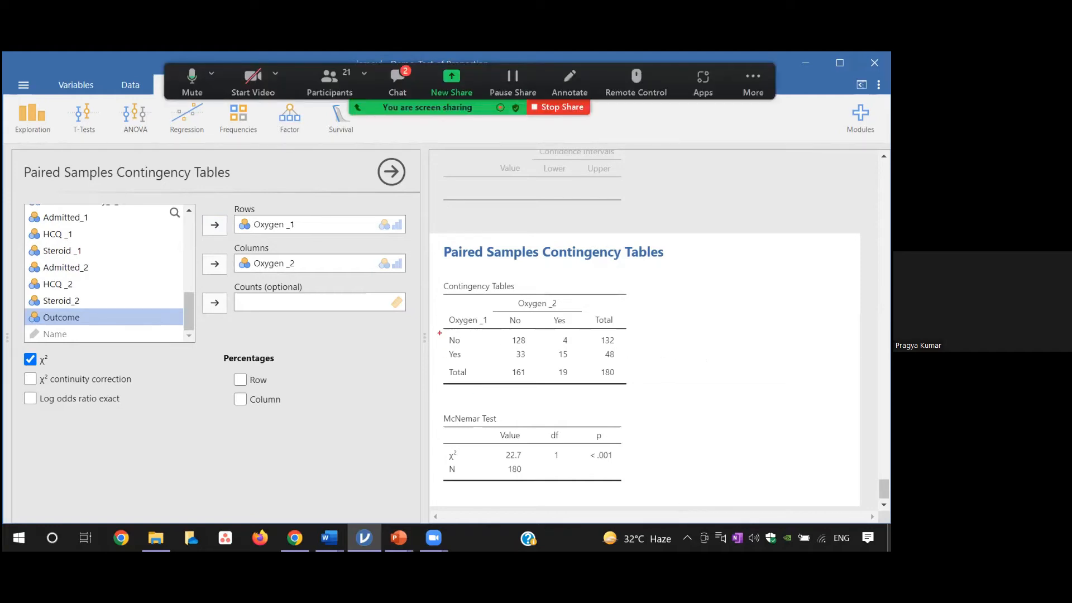
Step: Outline the No and Yes rows and columns of the contingency table with red rectangles, and clear the annotations
left_click_drag(440, 329, 619, 347)
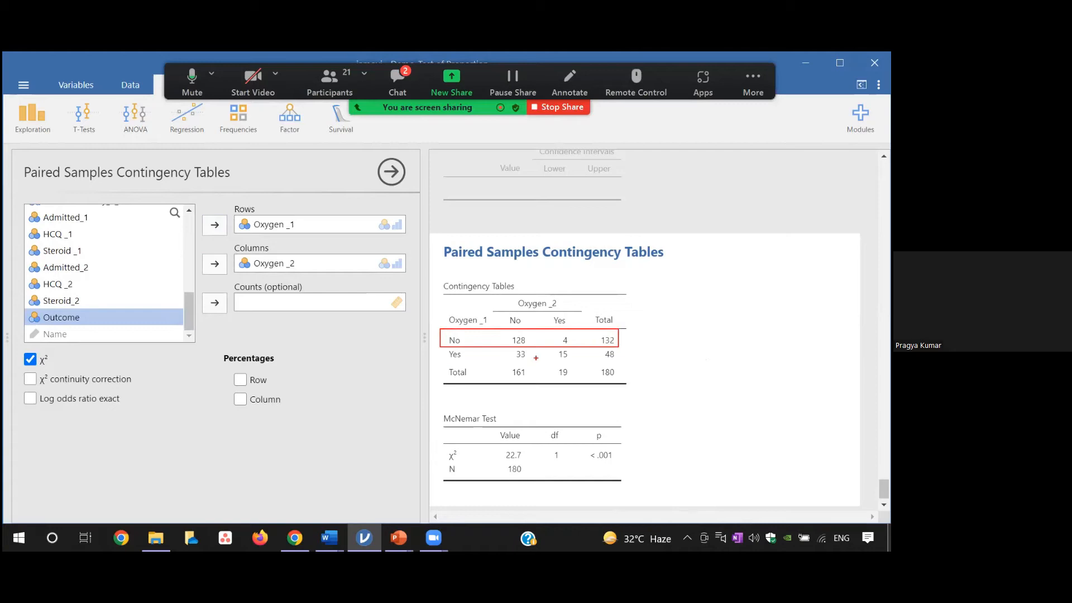
mouse_move(440, 348)
left_mouse_down()
mouse_move(491, 368)
mouse_move(624, 365)
left_mouse_up()
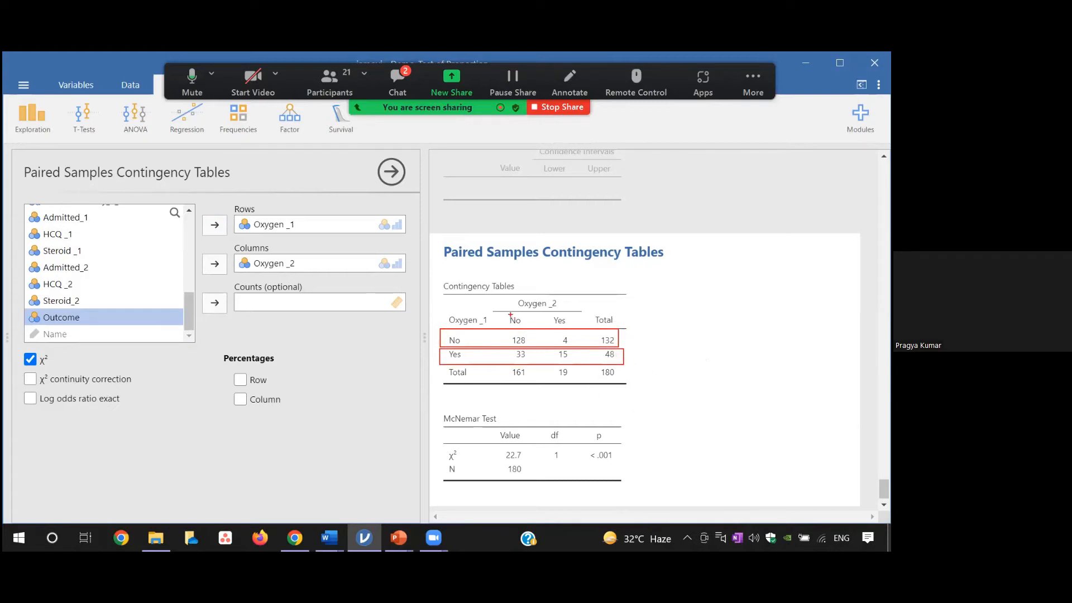
mouse_move(509, 314)
left_mouse_down()
mouse_move(535, 365)
mouse_move(535, 391)
left_mouse_up()
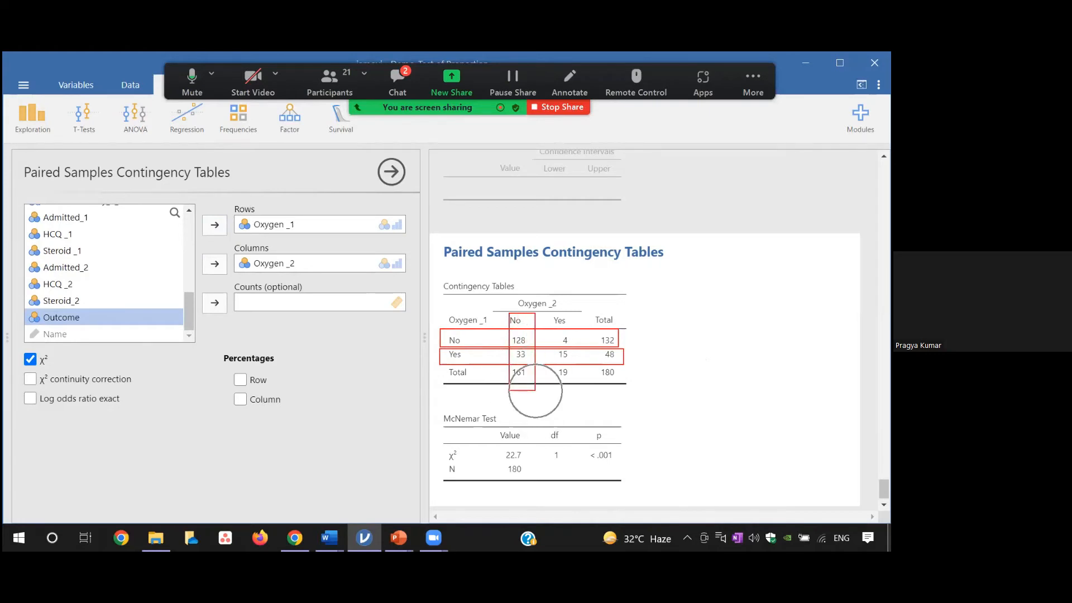
left_click_drag(555, 305, 581, 395)
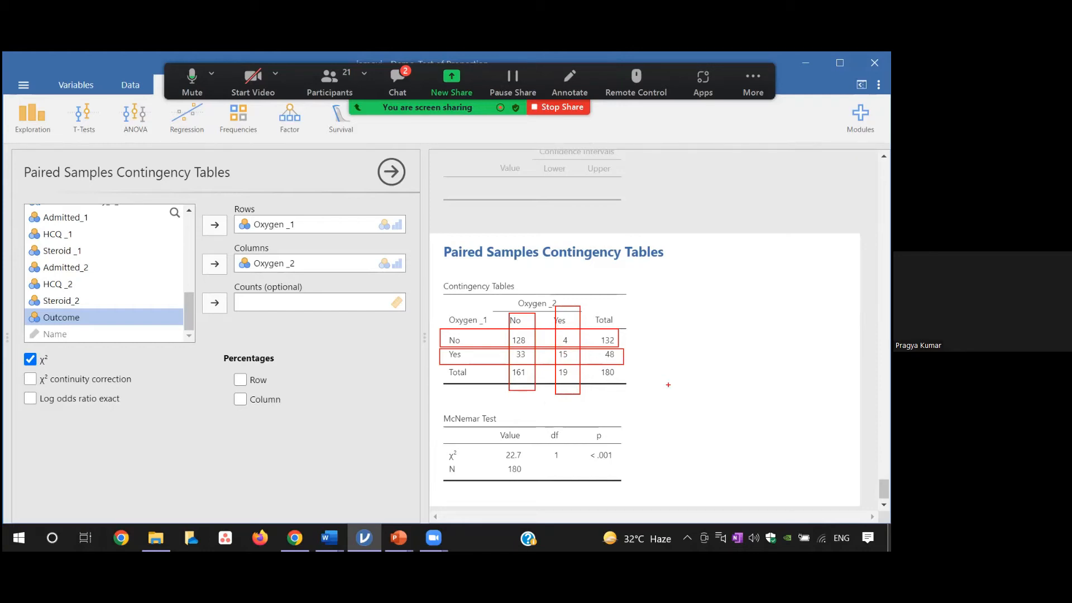
key("Escape")
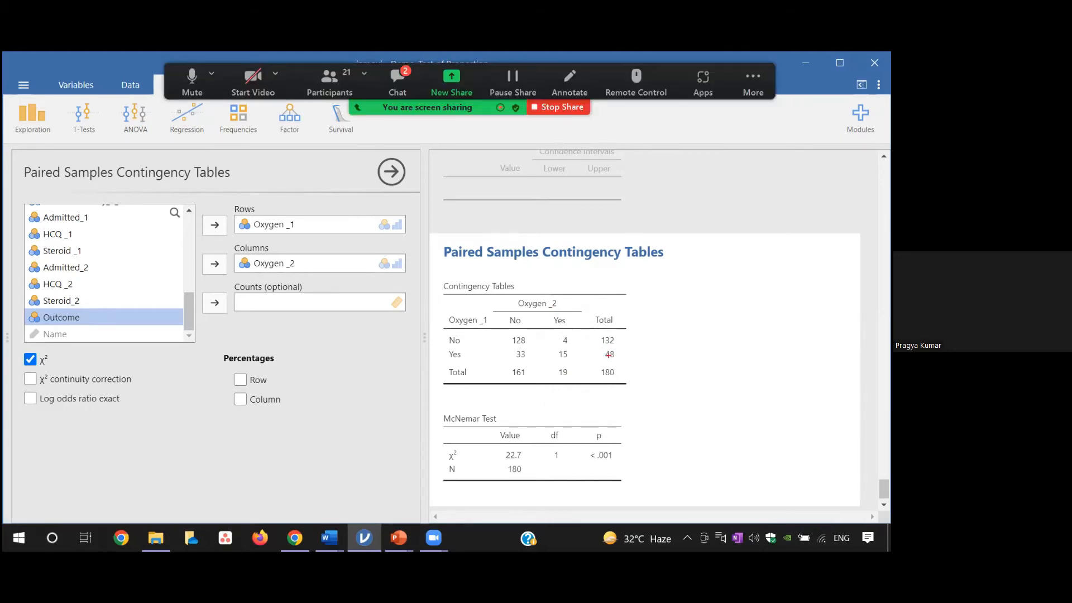
Step: Outline the Oxygen _1 Yes total and the Oxygen _2 Yes total with red rectangles, and clear the annotations
left_click_drag(598, 348, 630, 376)
left_click_drag(550, 362, 574, 385)
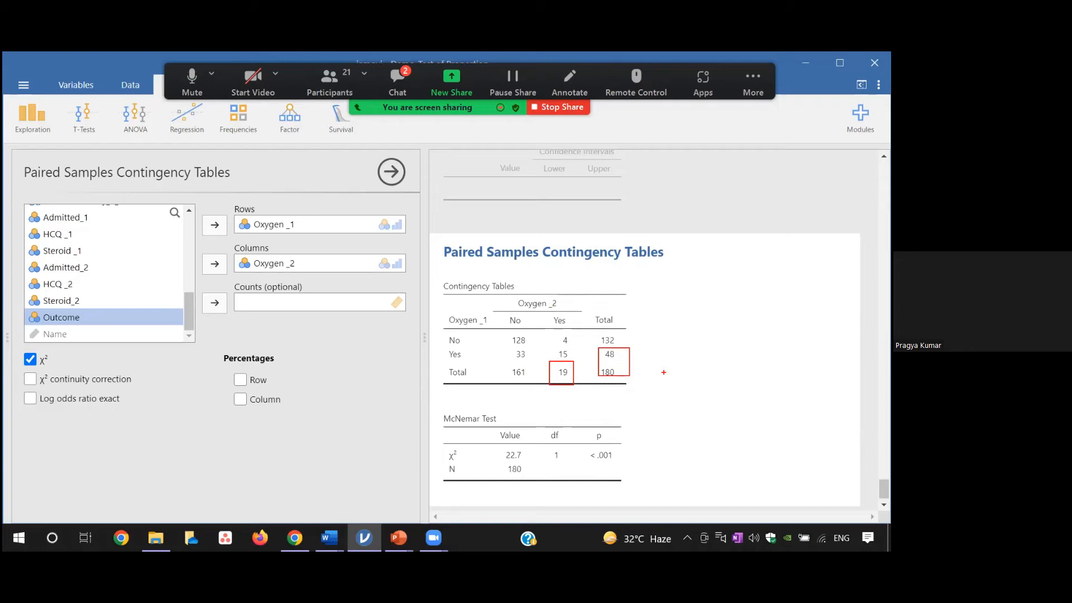
key("Escape")
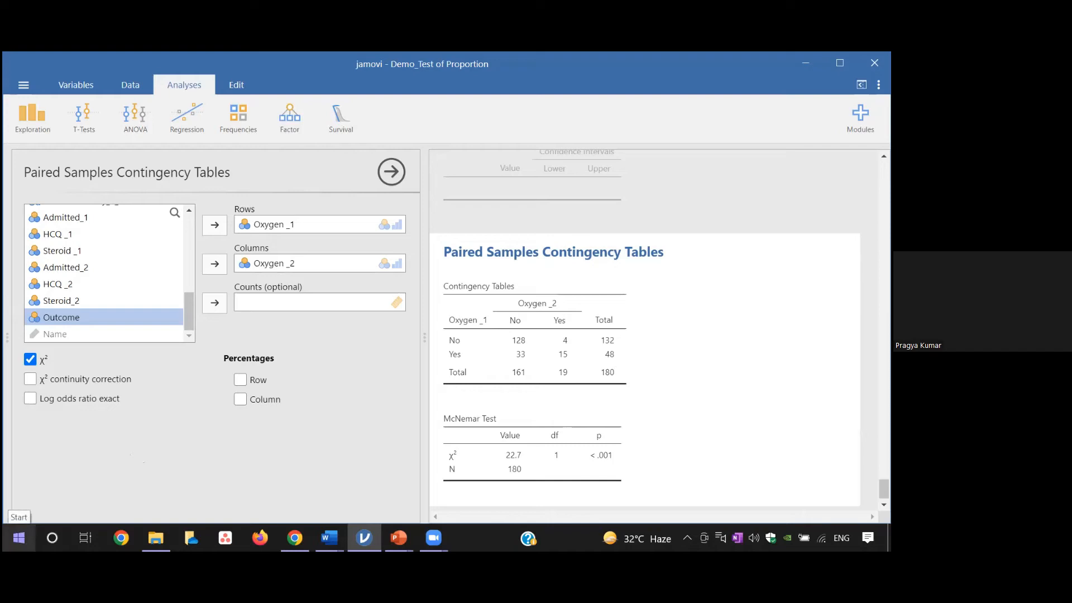
Step: Search Windows for "calc", launch the Calculator app and bring its window to the front
left_click(19, 537)
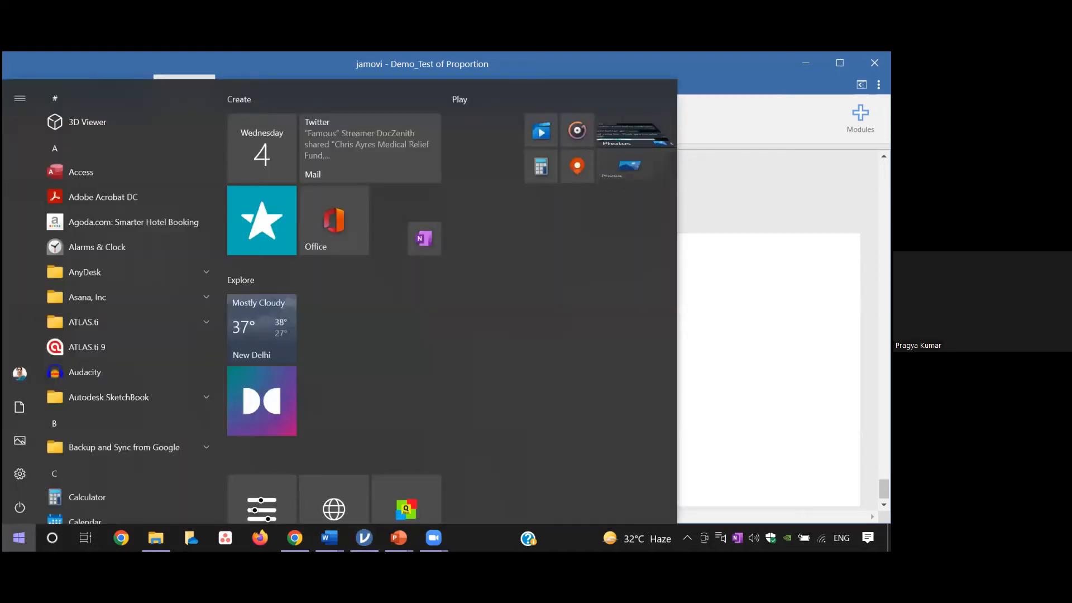
type("calc")
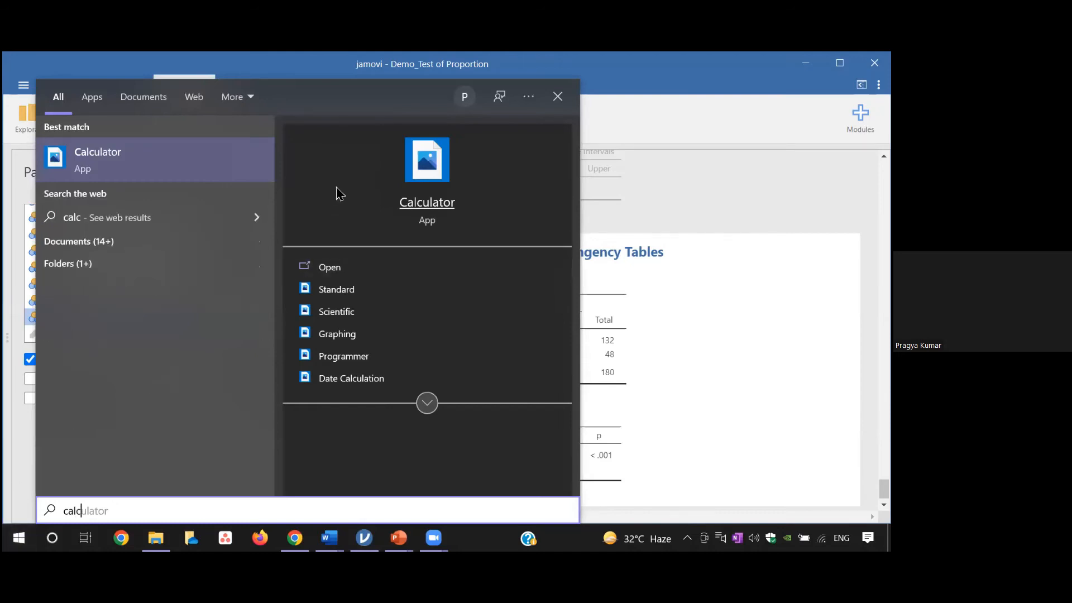
left_click(433, 164)
left_click(479, 215)
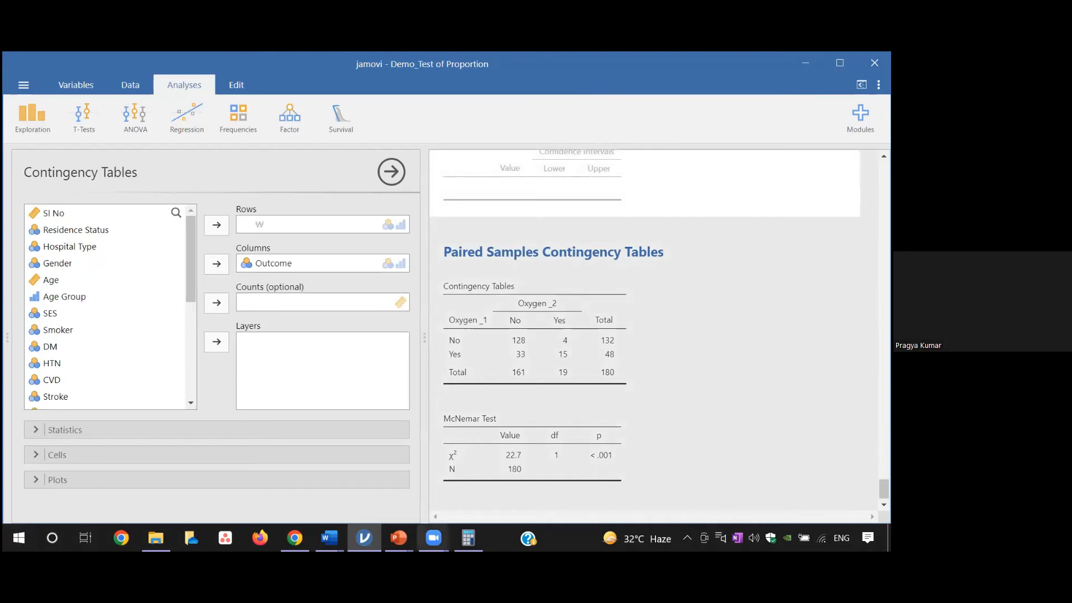
left_click(468, 537)
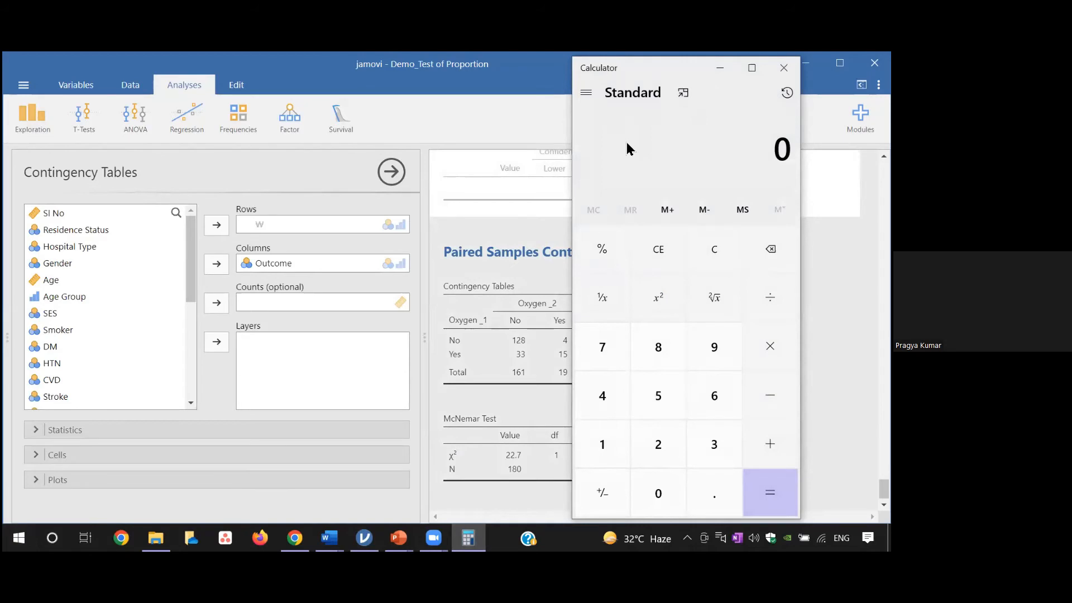
Step: Resize the Calculator window so that the paired samples contingency table beside it is uncovered
left_click_drag(638, 57, 640, 130)
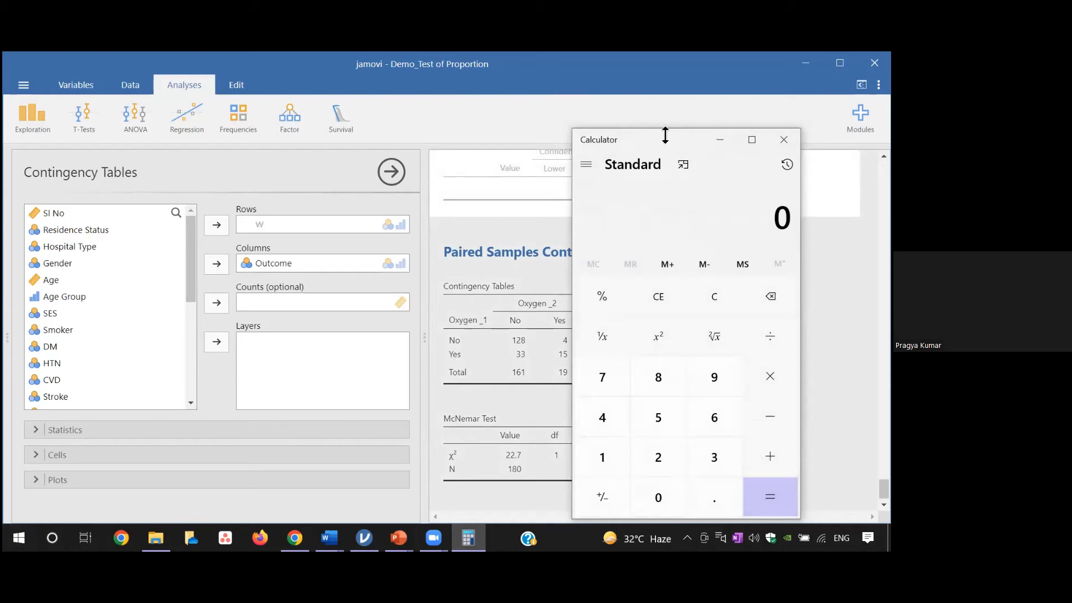
left_click_drag(665, 135, 634, 136)
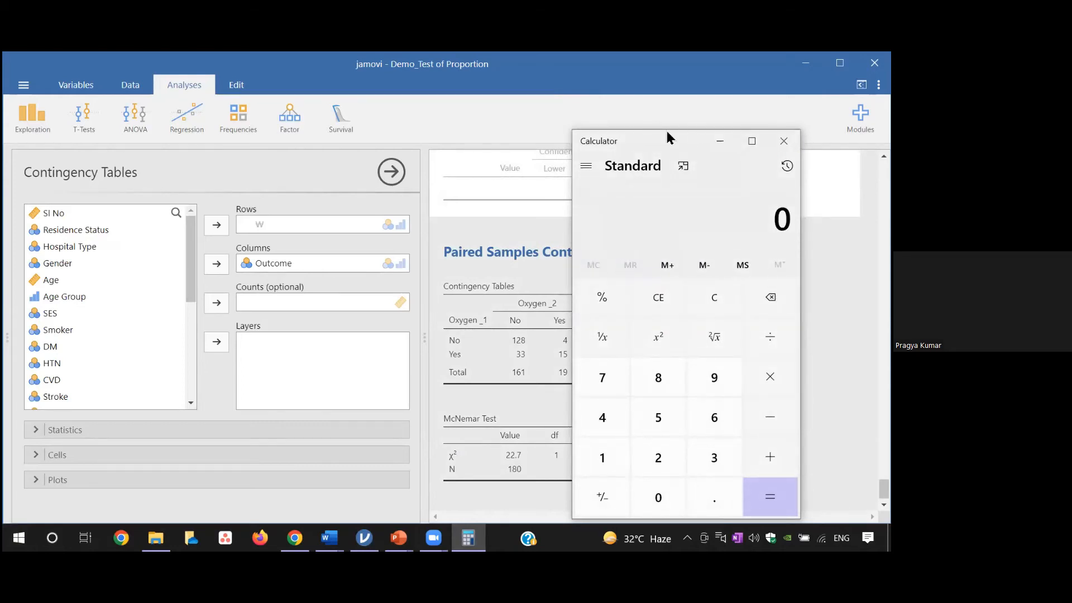
left_click_drag(575, 189, 541, 192)
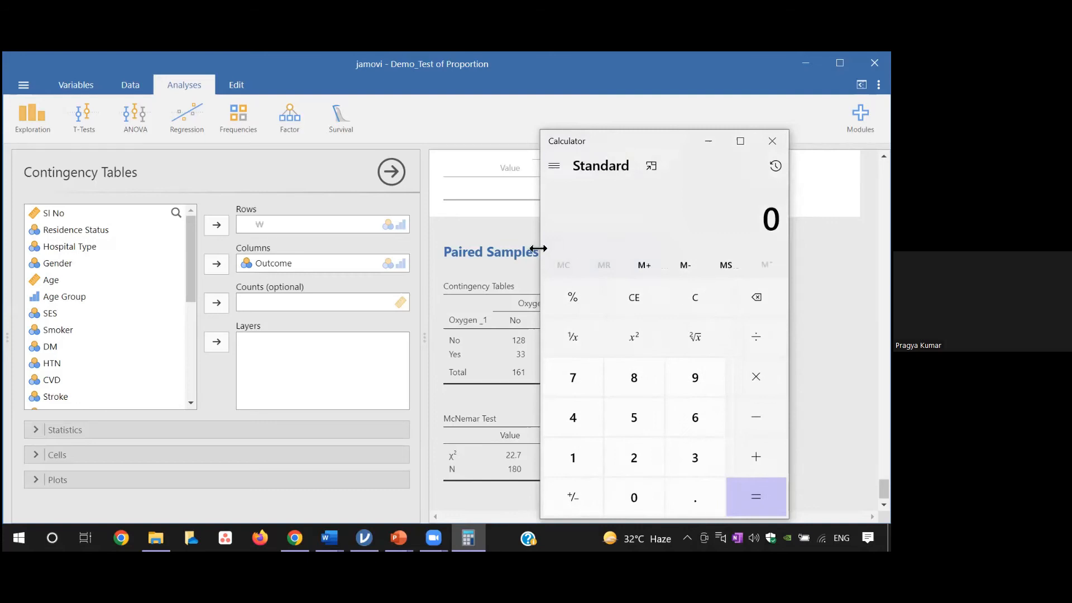
left_click_drag(538, 248, 603, 240)
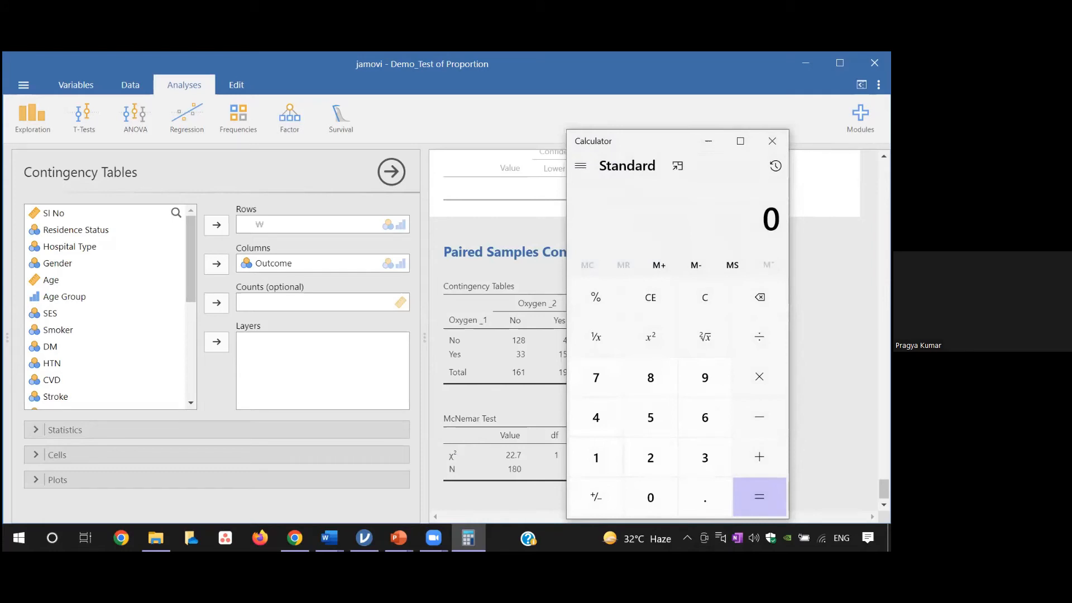
left_click_drag(790, 254, 854, 253)
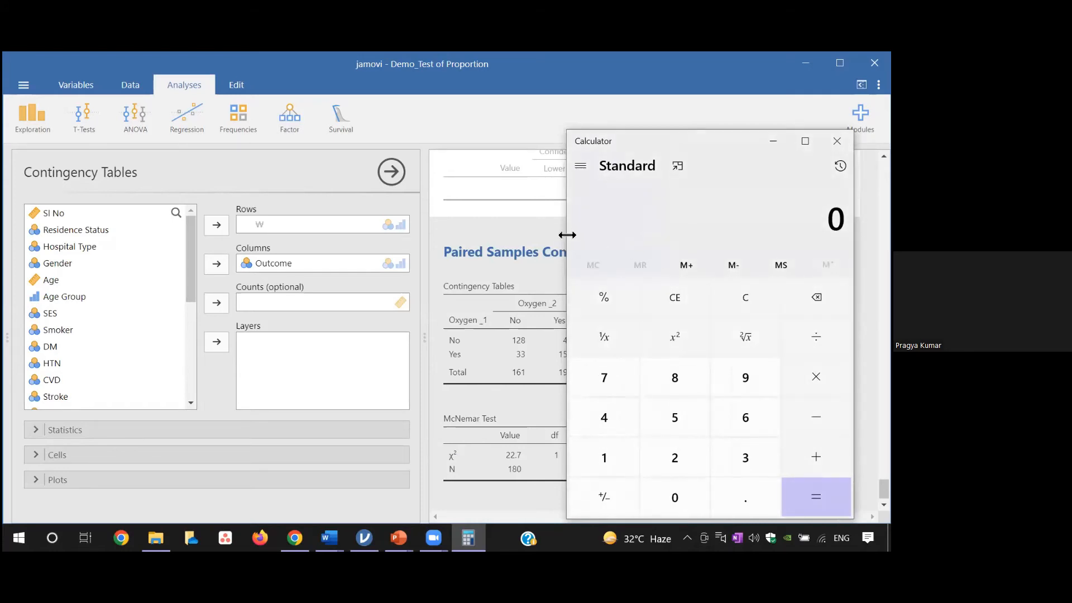
left_click_drag(568, 235, 633, 234)
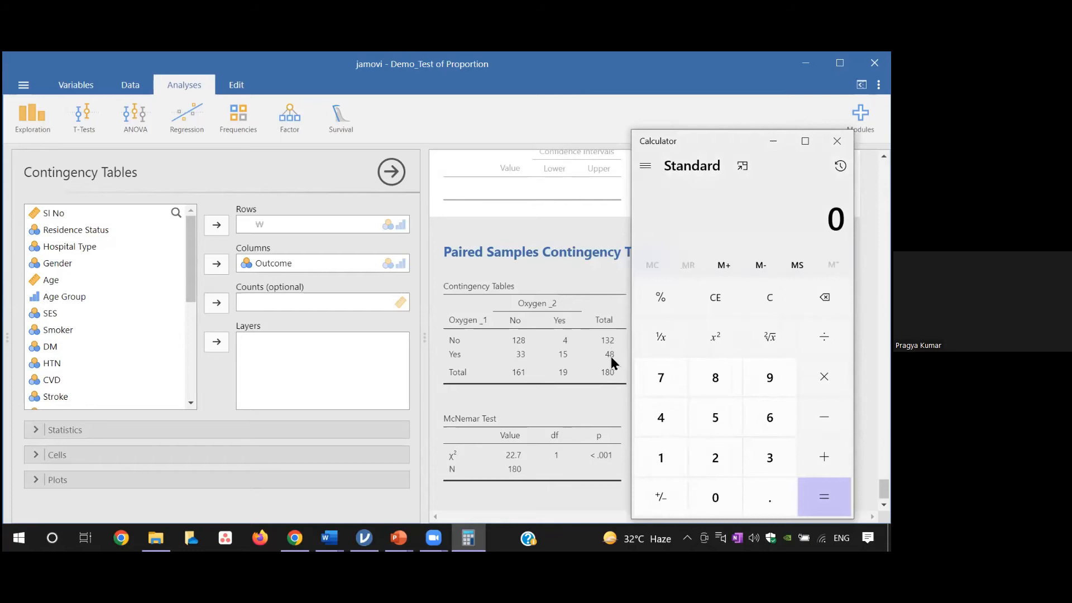
Step: Calculate the Oxygen _1 Yes proportion in Calculator as 48 ÷ 180
left_click(662, 413)
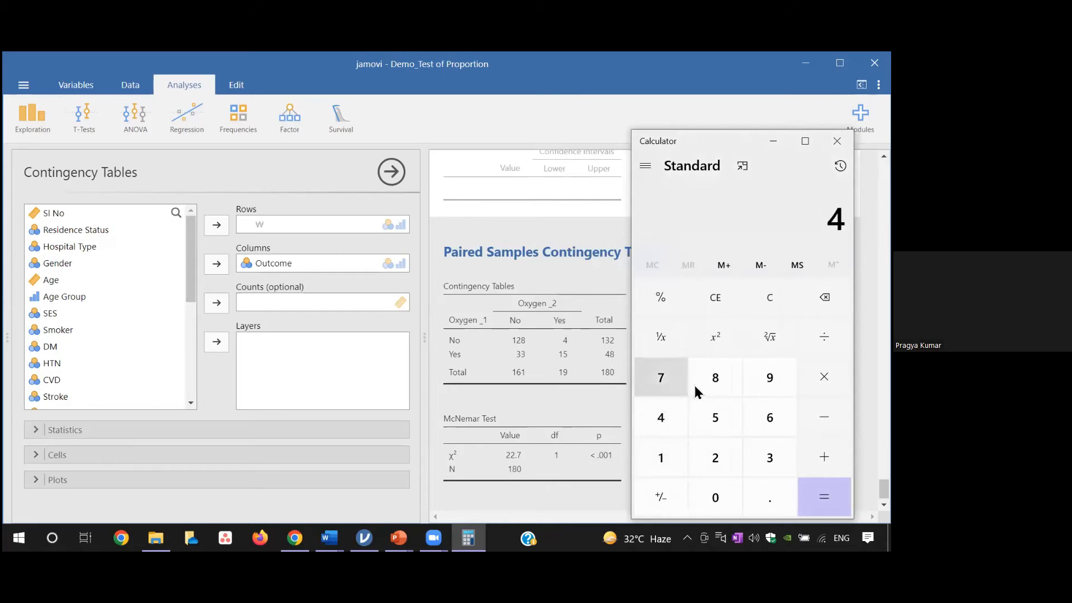
left_click(715, 378)
left_click(825, 337)
left_click(665, 468)
left_click(712, 385)
left_click(715, 498)
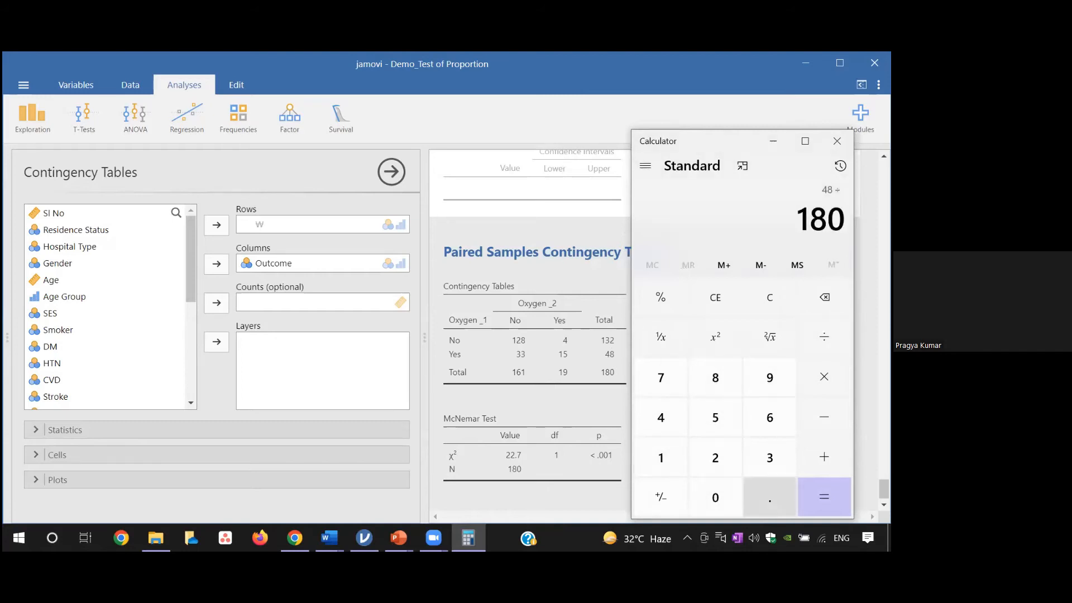
left_click(824, 497)
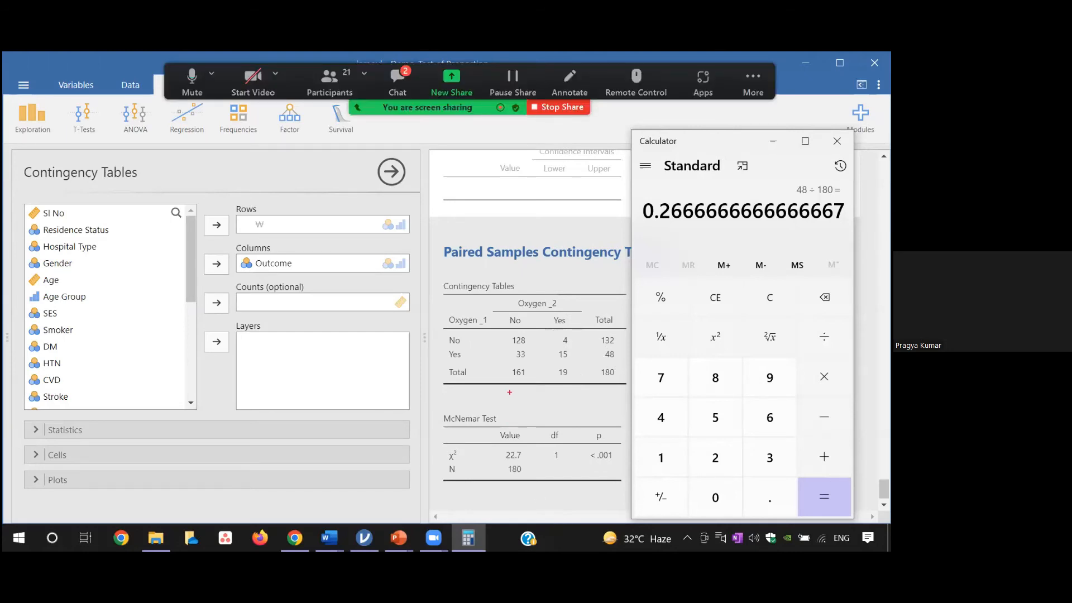
Step: Outline the Oxygen _2 Yes column in red, clear the outline, and calculate its proportion in Calculator as 19 ÷ 180
mouse_move(548, 310)
left_mouse_down()
mouse_move(578, 365)
mouse_move(578, 394)
left_mouse_up()
key("Escape")
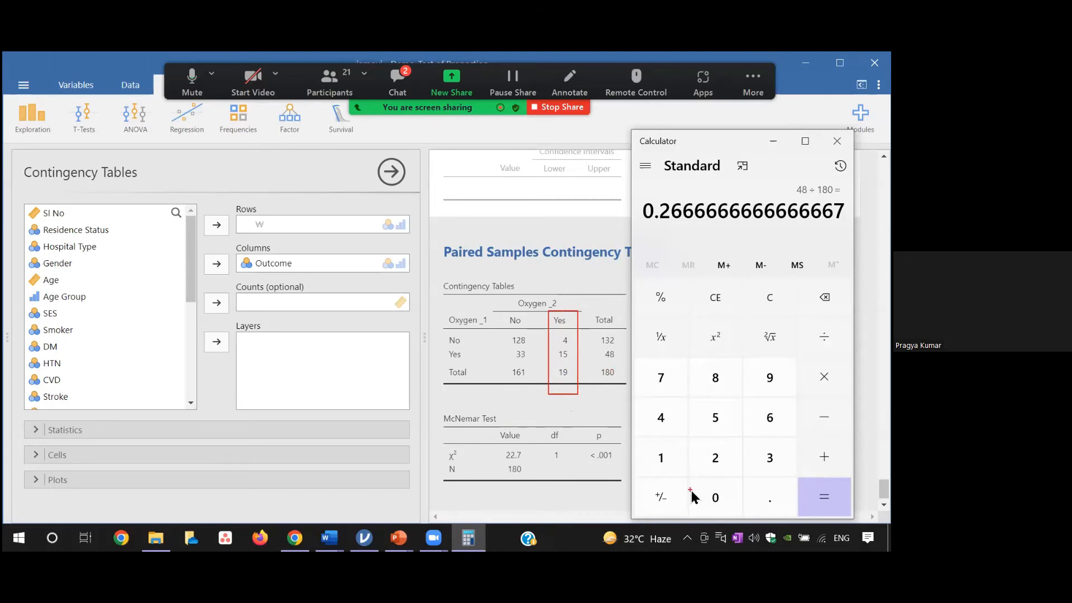
left_click(770, 297)
left_click(661, 458)
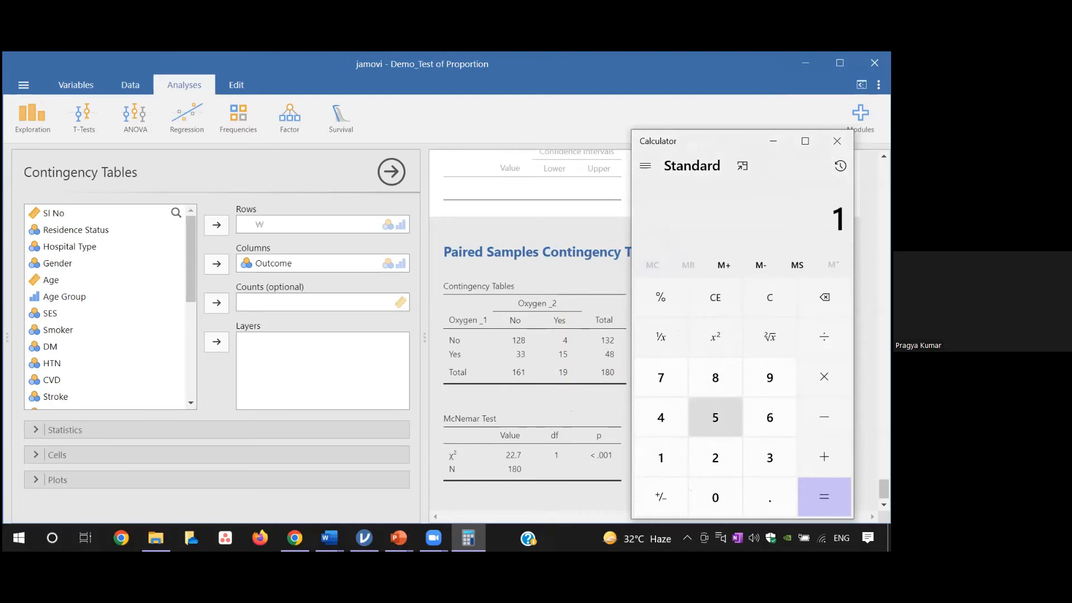
left_click(770, 377)
left_click(825, 336)
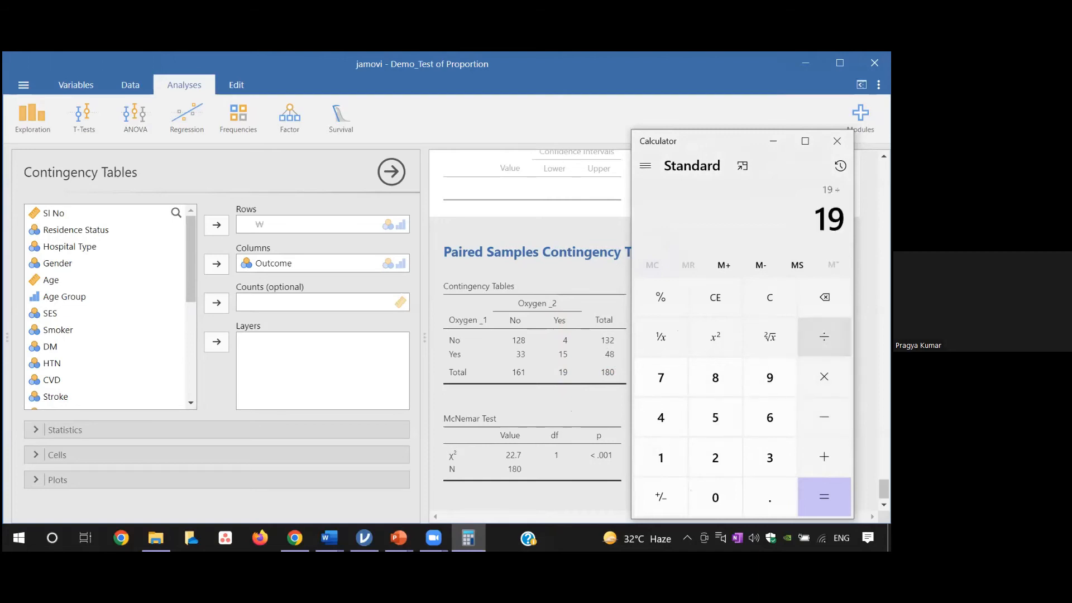
left_click(659, 456)
left_click(715, 378)
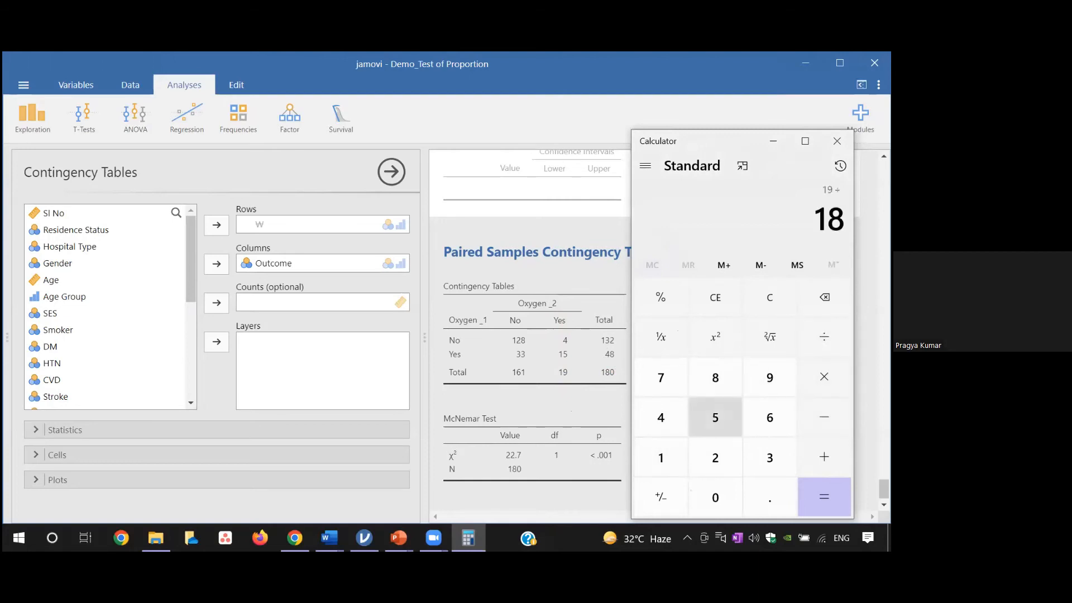
left_click(715, 497)
left_click(825, 496)
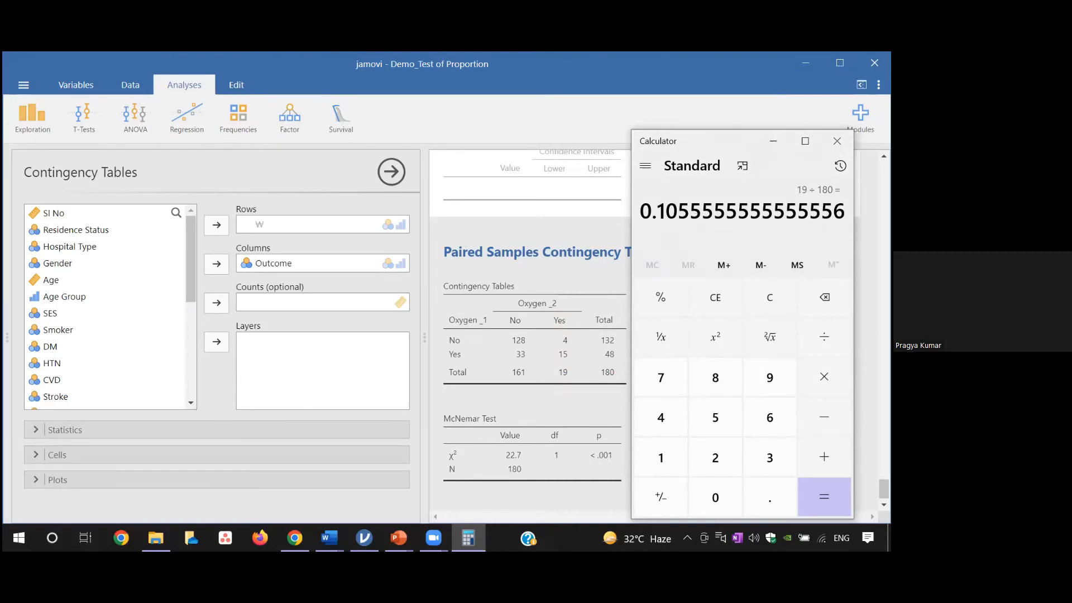
Step: Close Calculator, outline the Oxygen _1 Yes row and Oxygen _2 Yes column with red rectangles, and clear the annotations
left_click(837, 141)
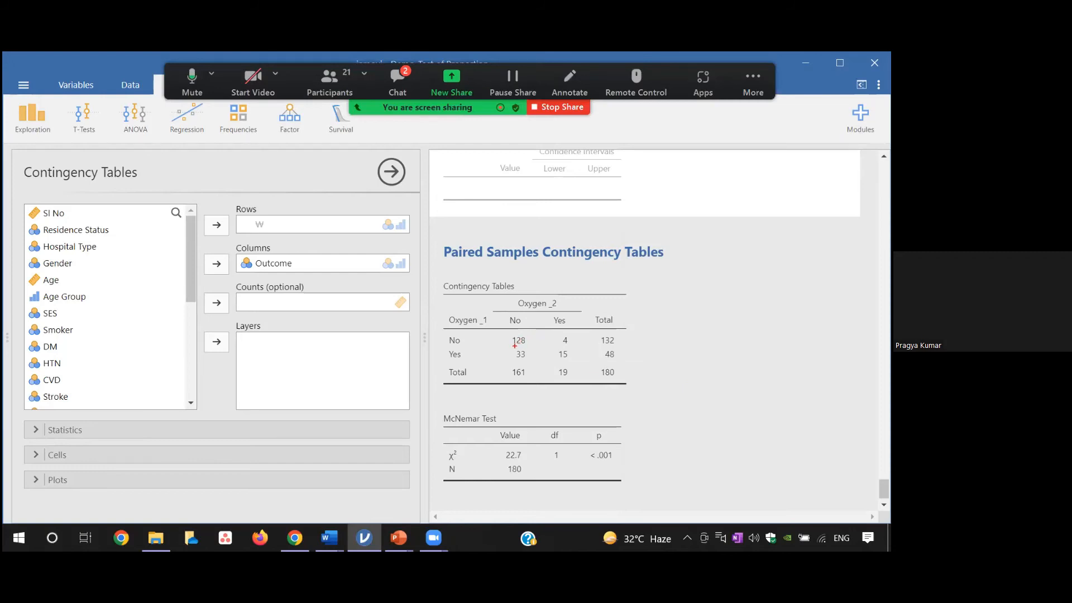
mouse_move(515, 347)
left_mouse_down()
mouse_move(560, 366)
mouse_move(623, 362)
left_mouse_up()
left_click_drag(552, 329, 574, 394)
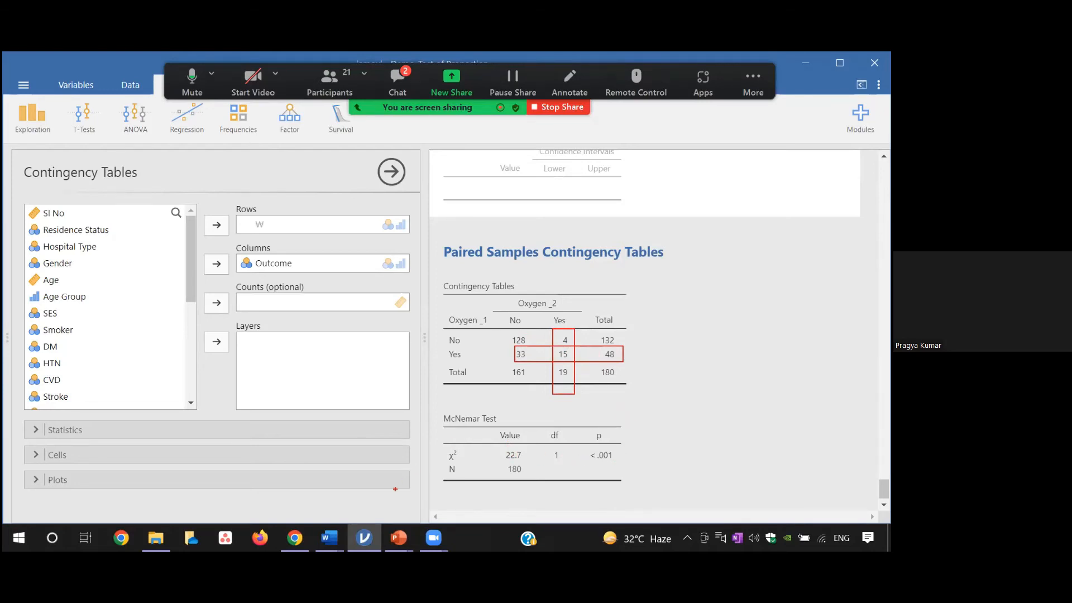
left_click(389, 514)
Step: Switch to the Word document Question_Table_Intepretation_Chi Square_Jamovi_New and look through its tables and interpretation templates on pages 9 to 11
mouse_move(330, 538)
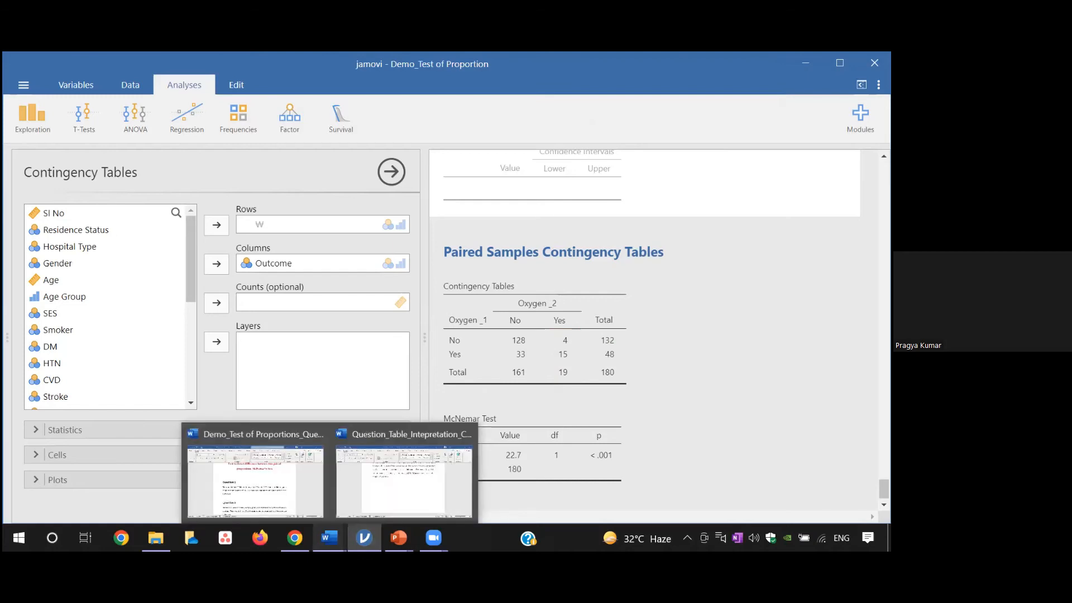
left_click(442, 465)
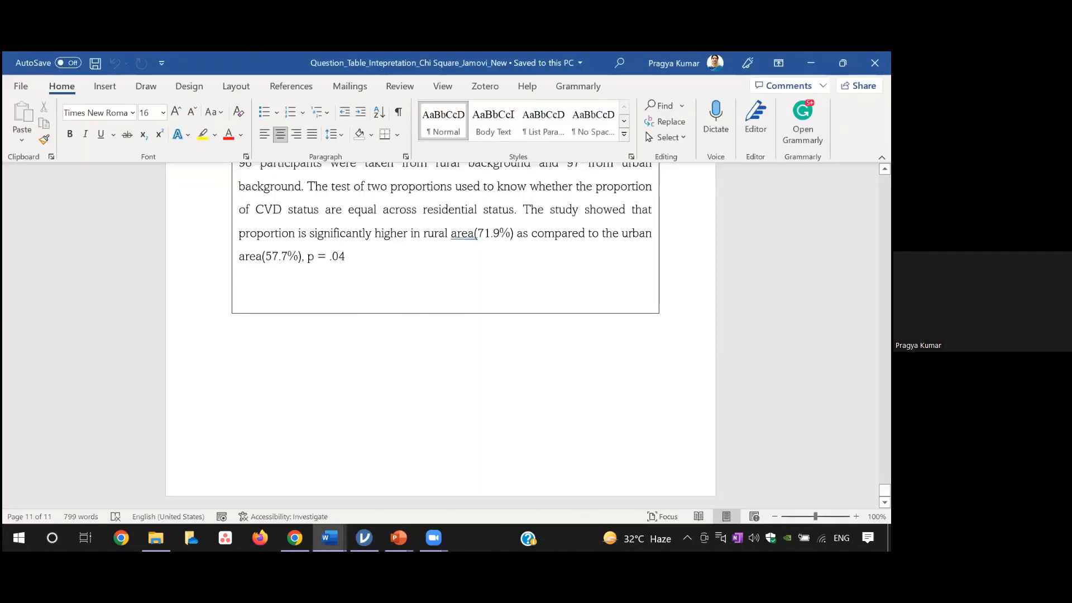
scroll(441, 330, "up", 10)
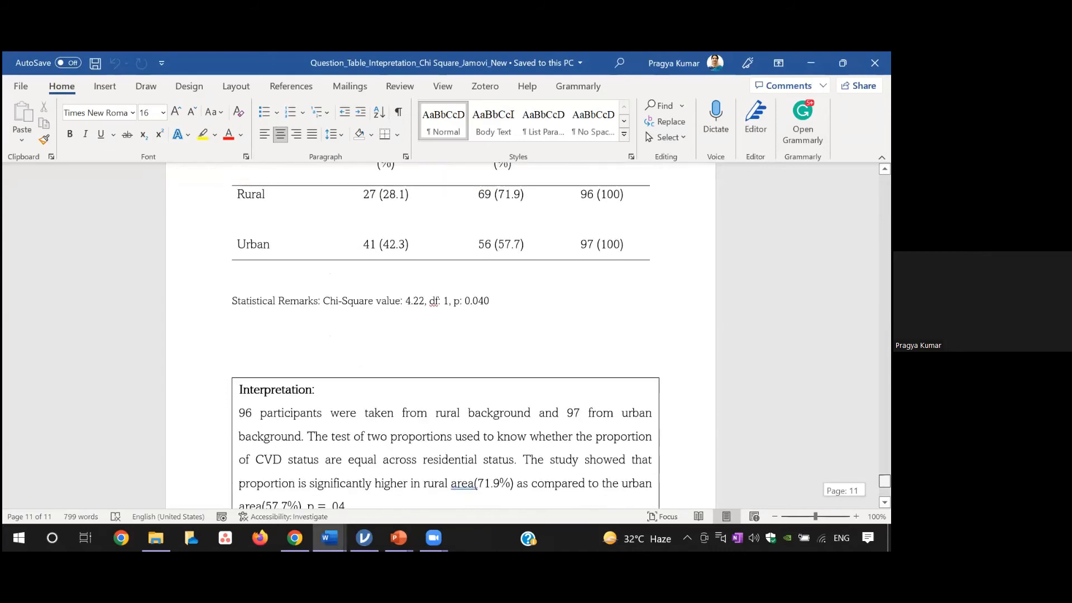
scroll(441, 335, "up", 15)
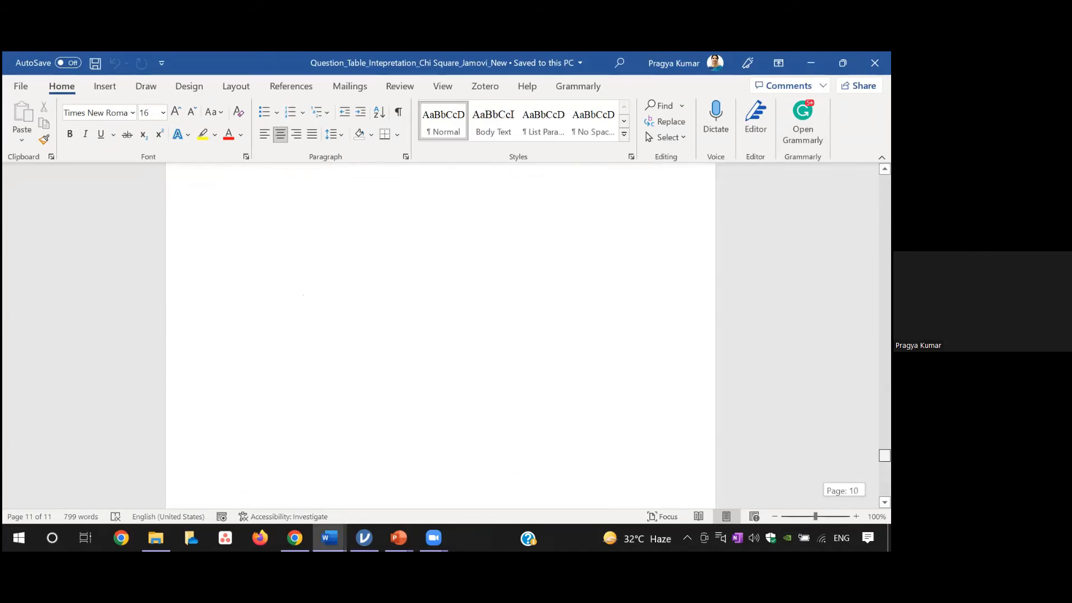
scroll(354, 509, "down", 20)
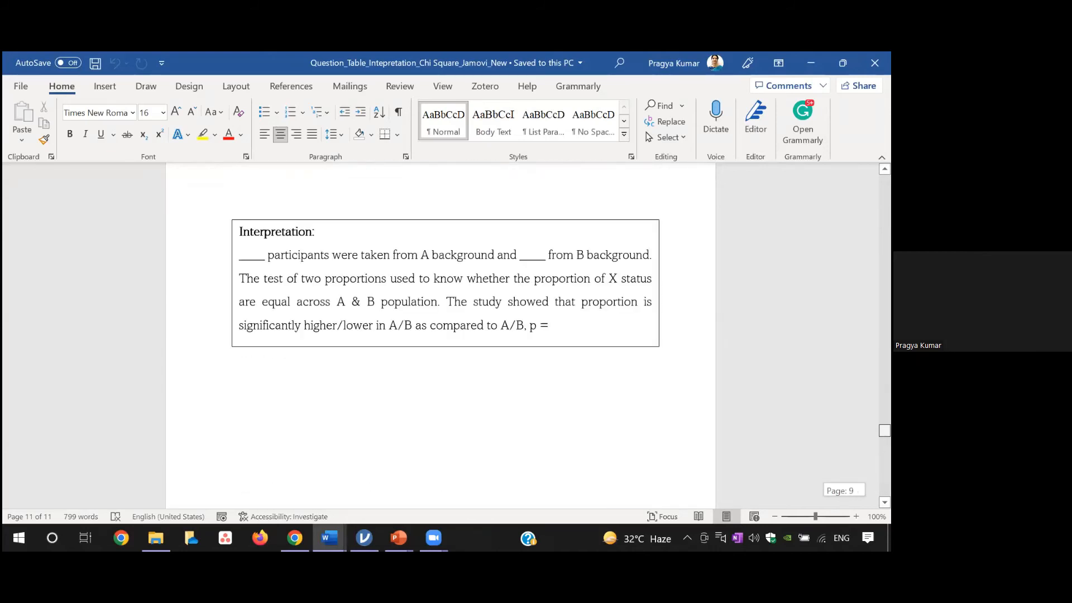
scroll(354, 510, "up", 6)
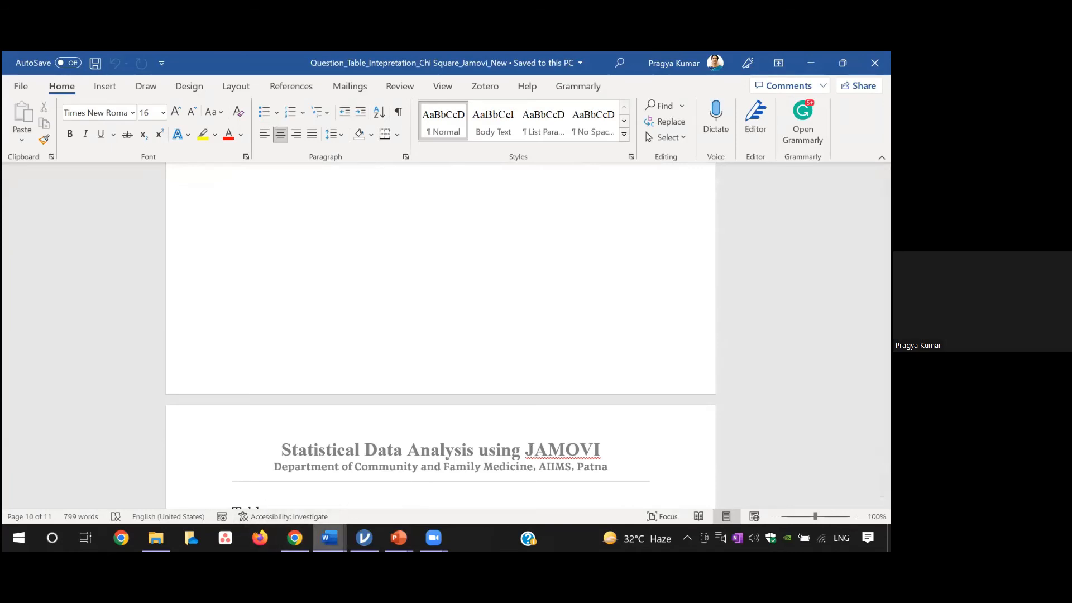
mouse_move(330, 538)
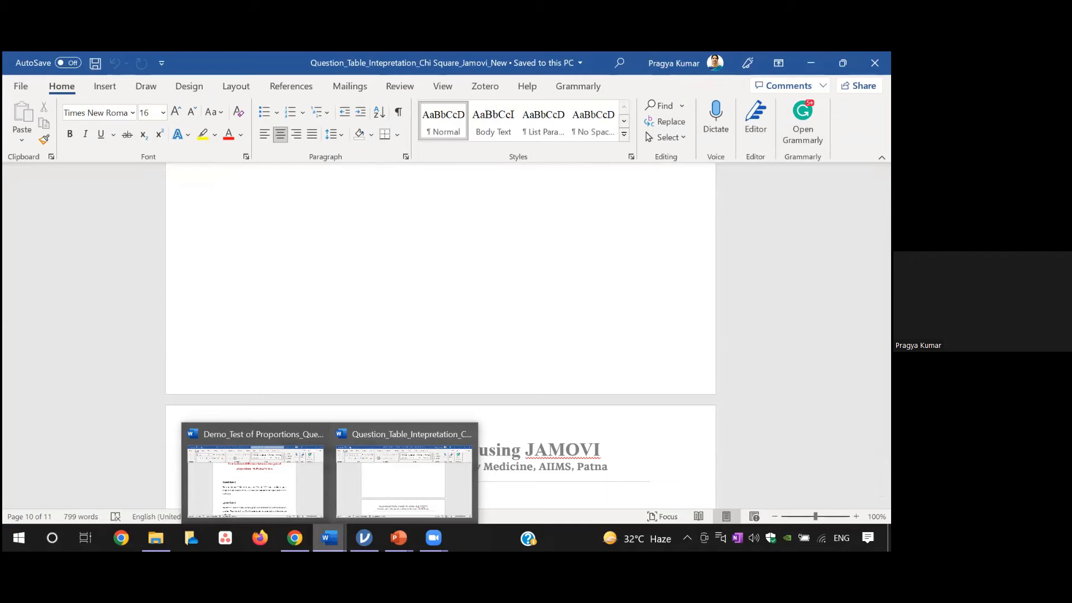
left_click(400, 490)
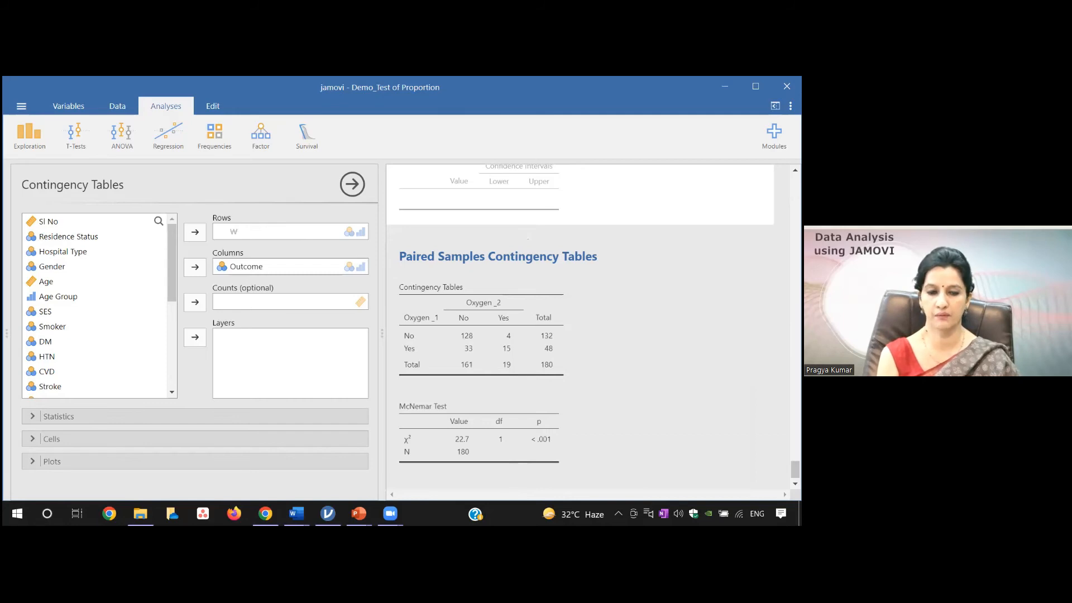
Step: Return to the jamovi results and inspect the earlier Correlation Matrix and Scatterplot analyses
left_click_drag(795, 470, 795, 189)
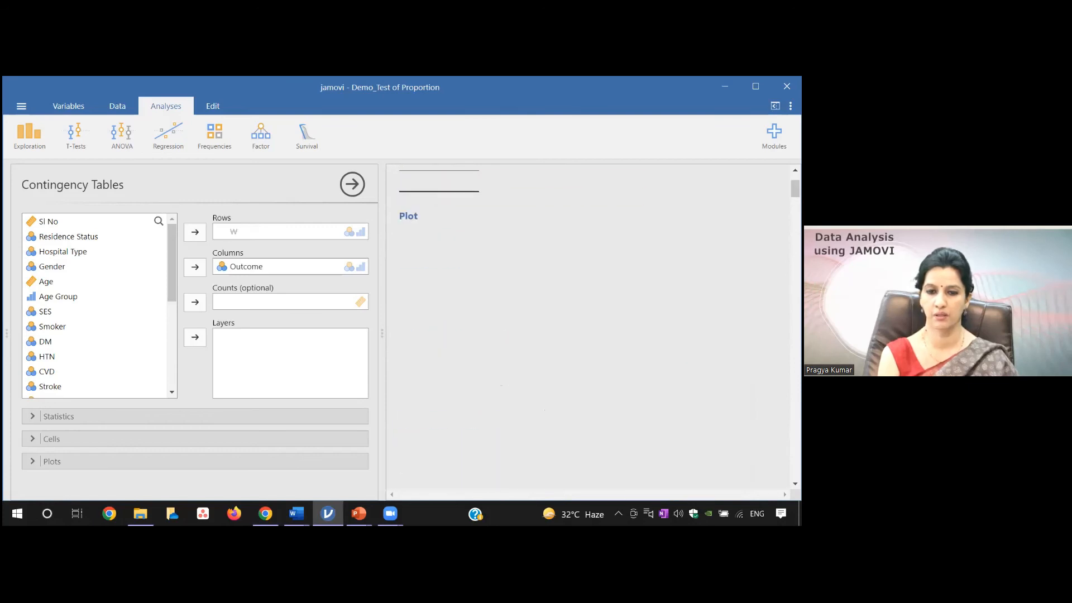
left_click(549, 317)
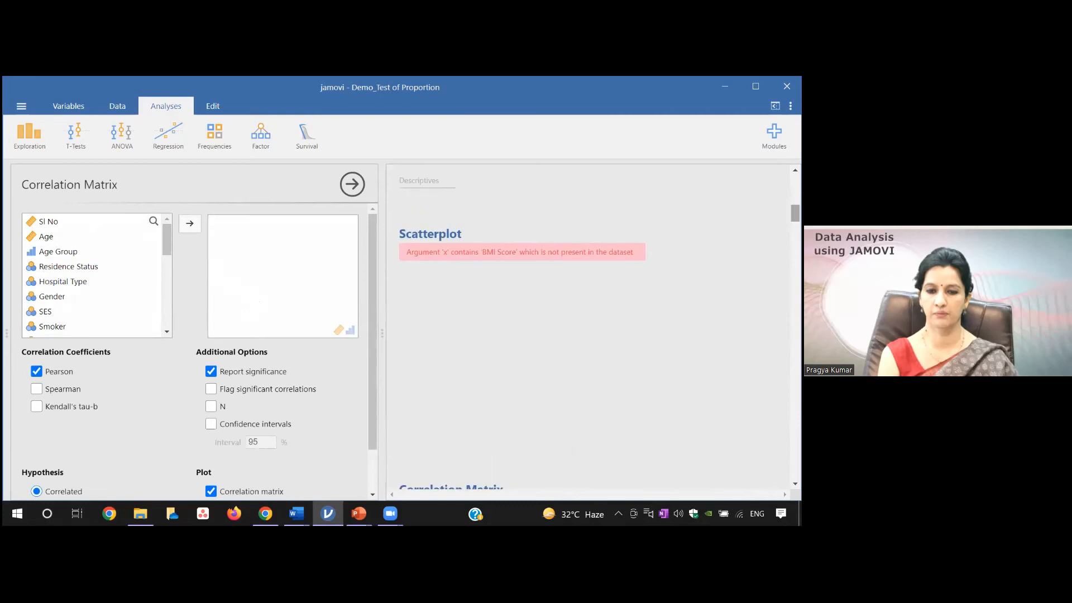
double_click(450, 235)
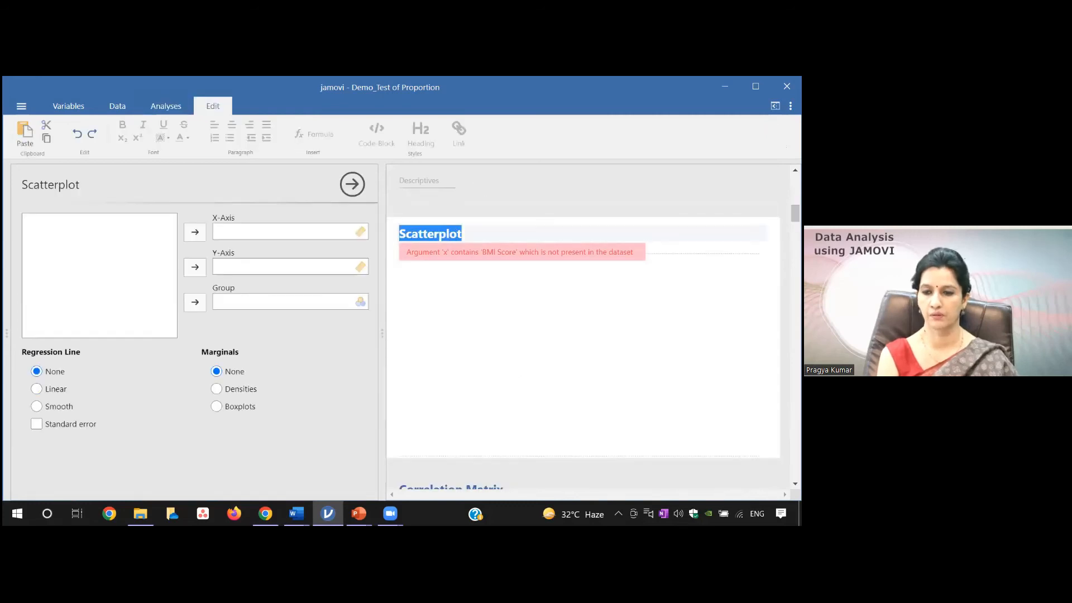
scroll(555, 263, "down", 4)
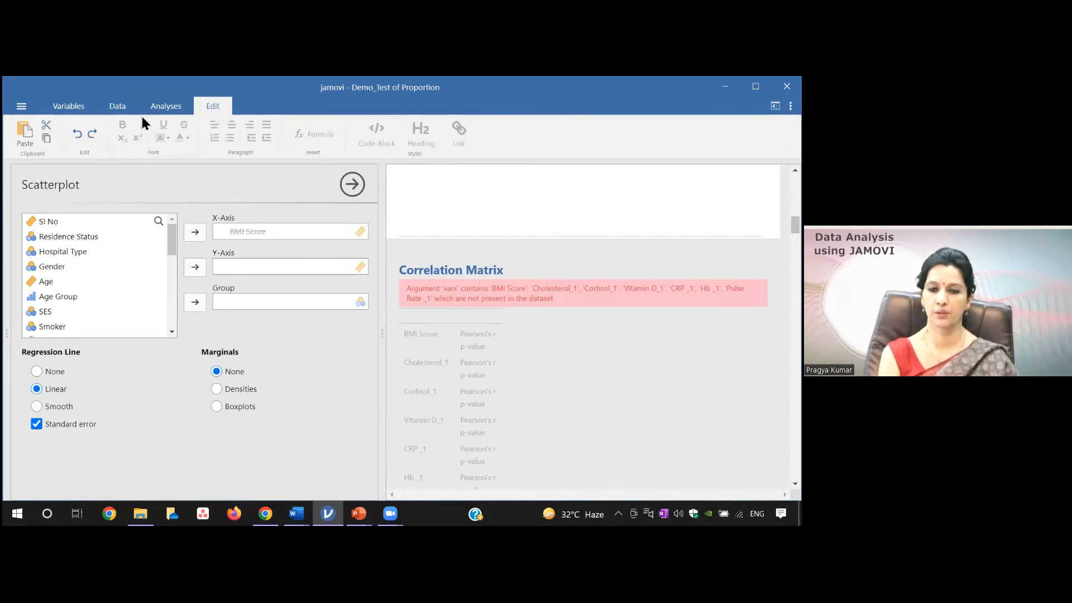
Step: Add a new Descriptives analysis with Age as its variable
left_click(166, 106)
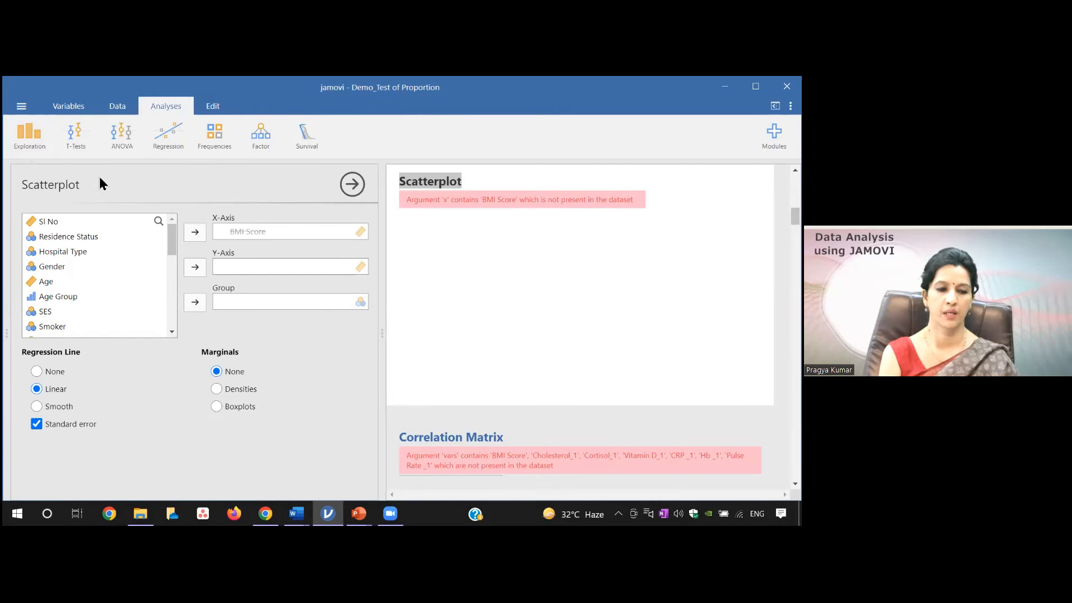
left_click(31, 144)
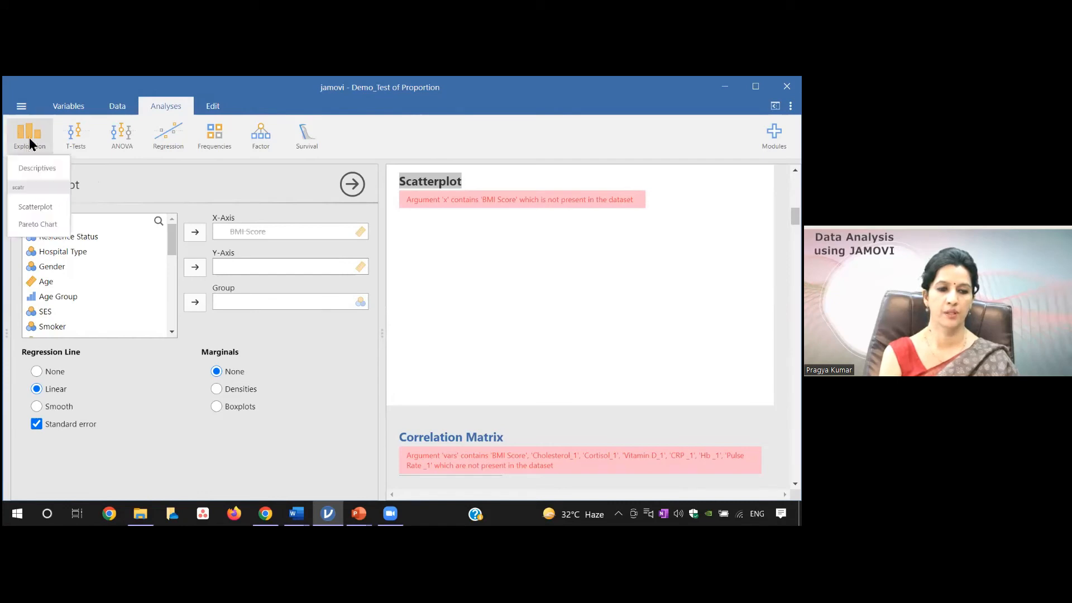
left_click(38, 172)
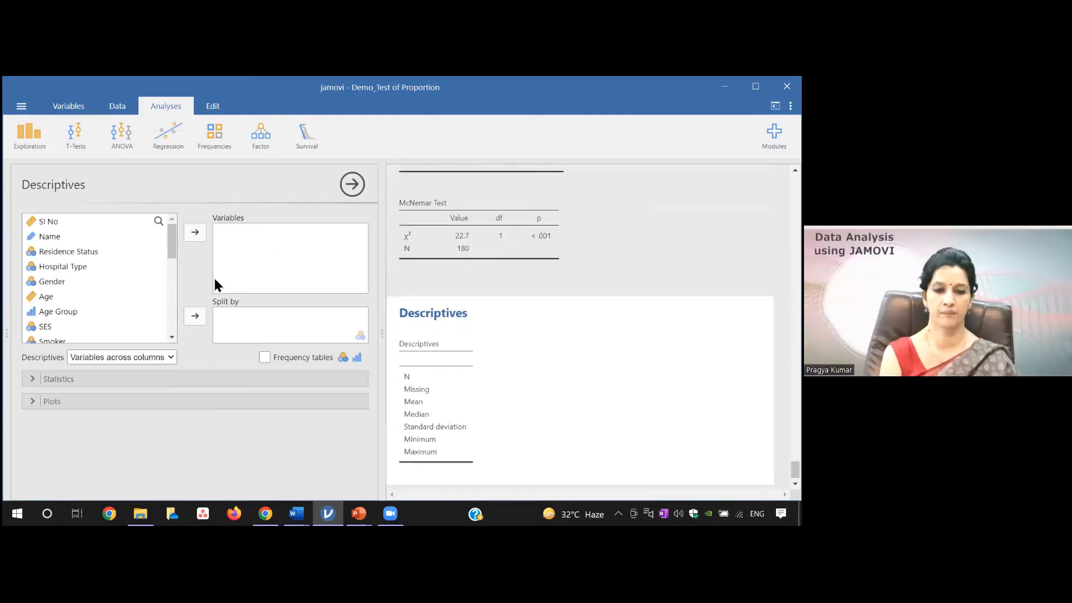
mouse_move(172, 247)
left_mouse_down()
mouse_move(174, 331)
mouse_move(176, 249)
left_mouse_up()
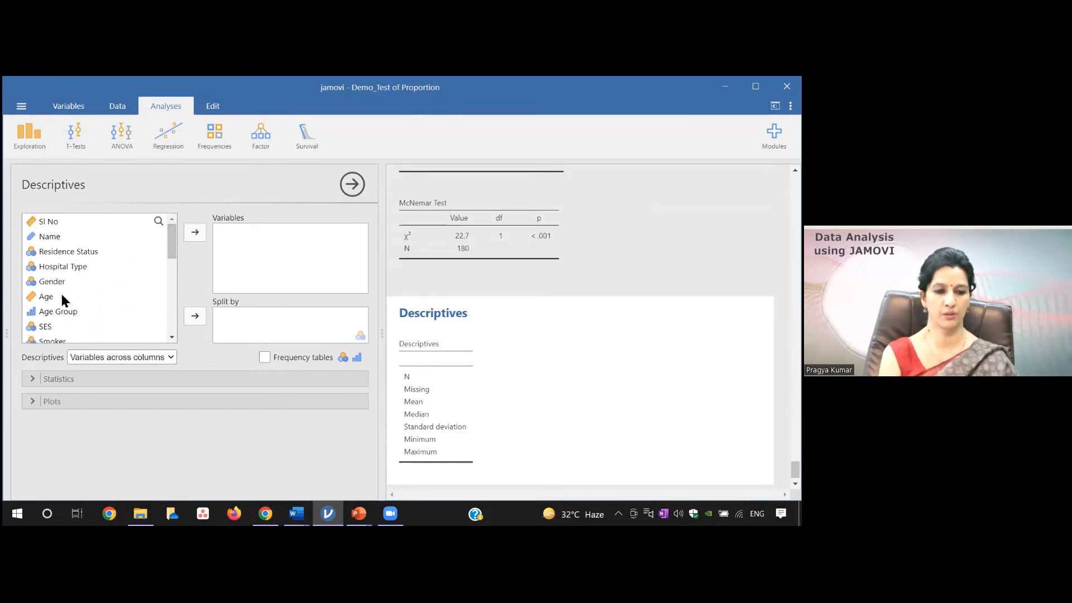
left_click(61, 296)
left_click(195, 233)
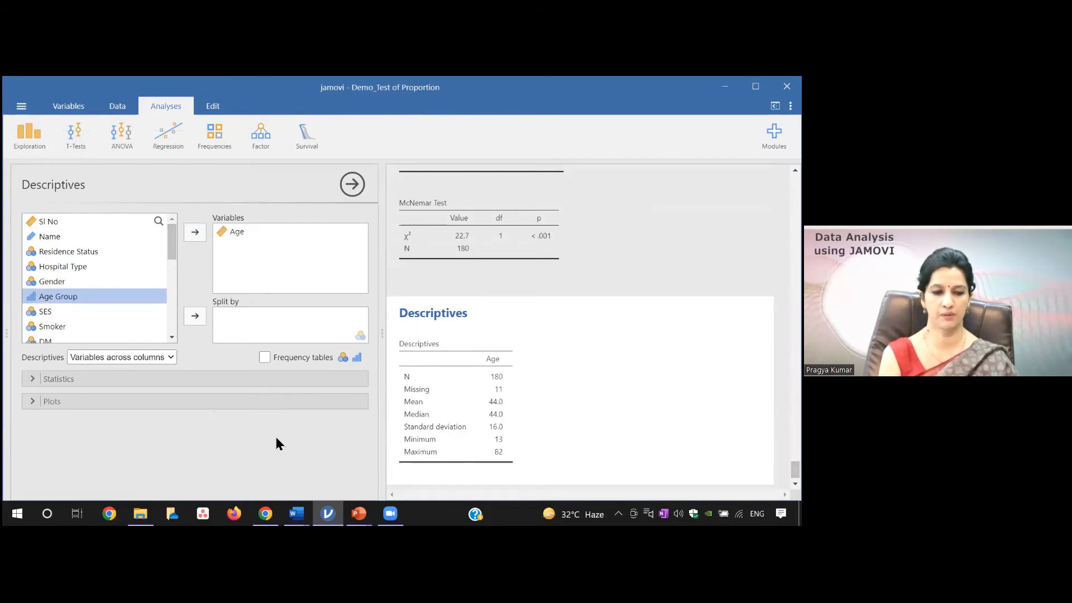
Step: Turn off the mean, median, minimum, maximum and standard deviation in the Age descriptives
left_click(49, 380)
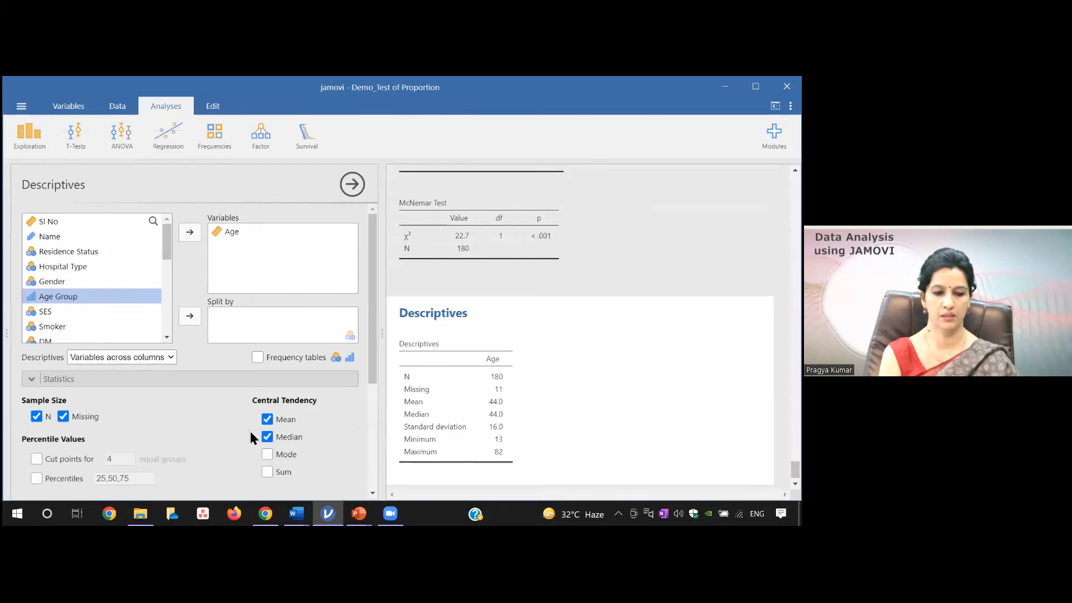
left_click(266, 420)
left_click(267, 437)
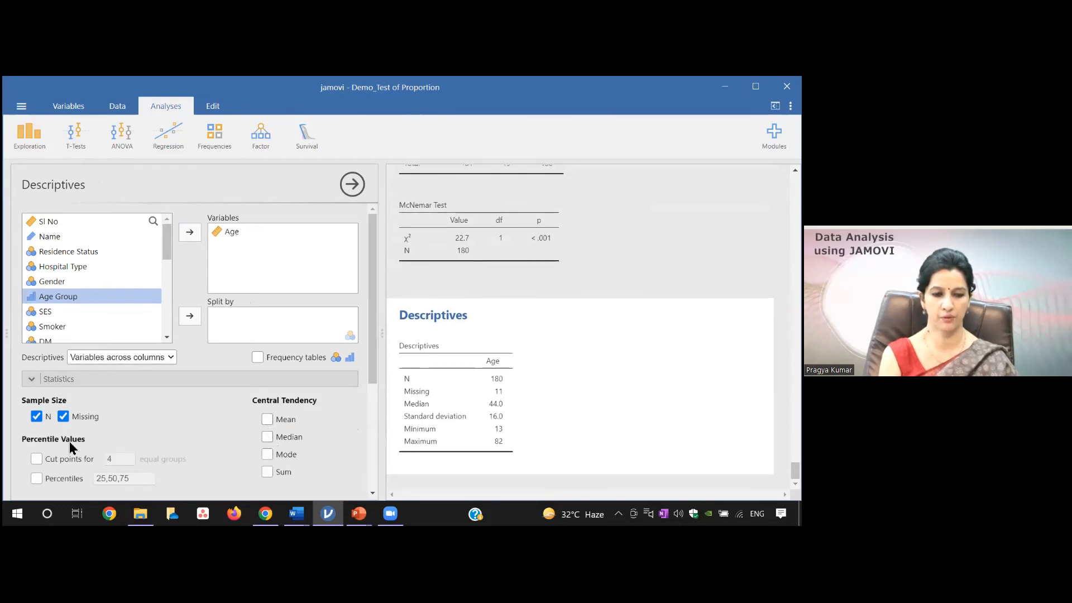
scroll(363, 424, "down", 3)
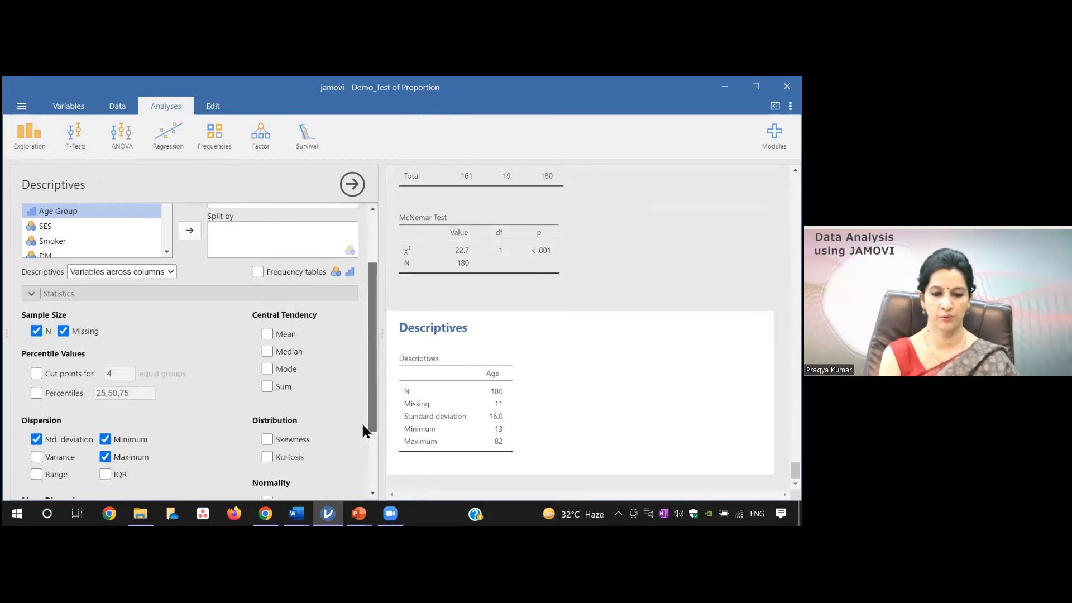
left_click(105, 428)
left_click(105, 445)
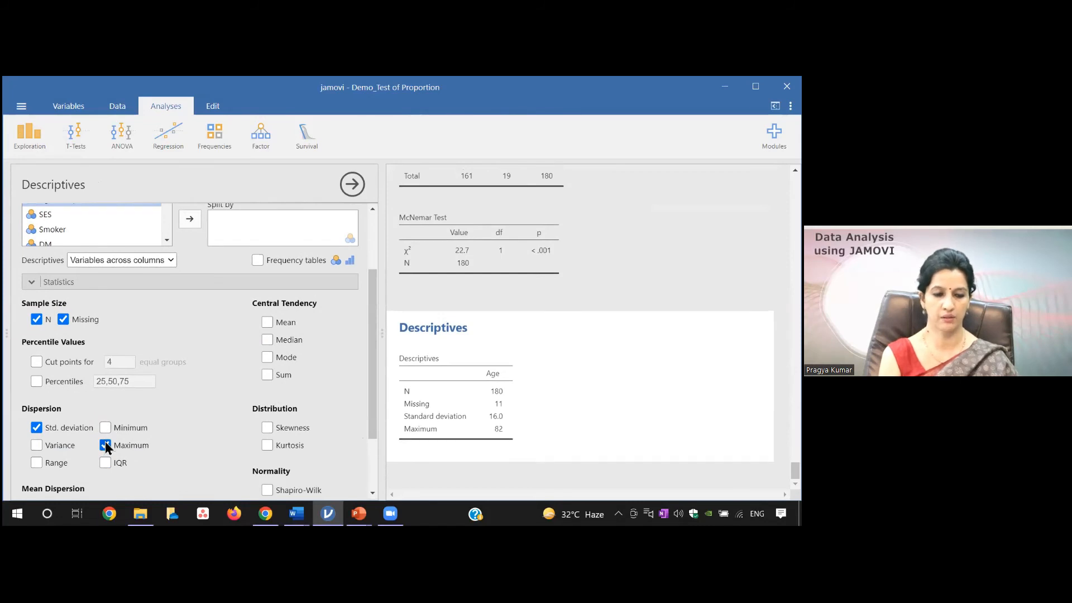
left_click(34, 428)
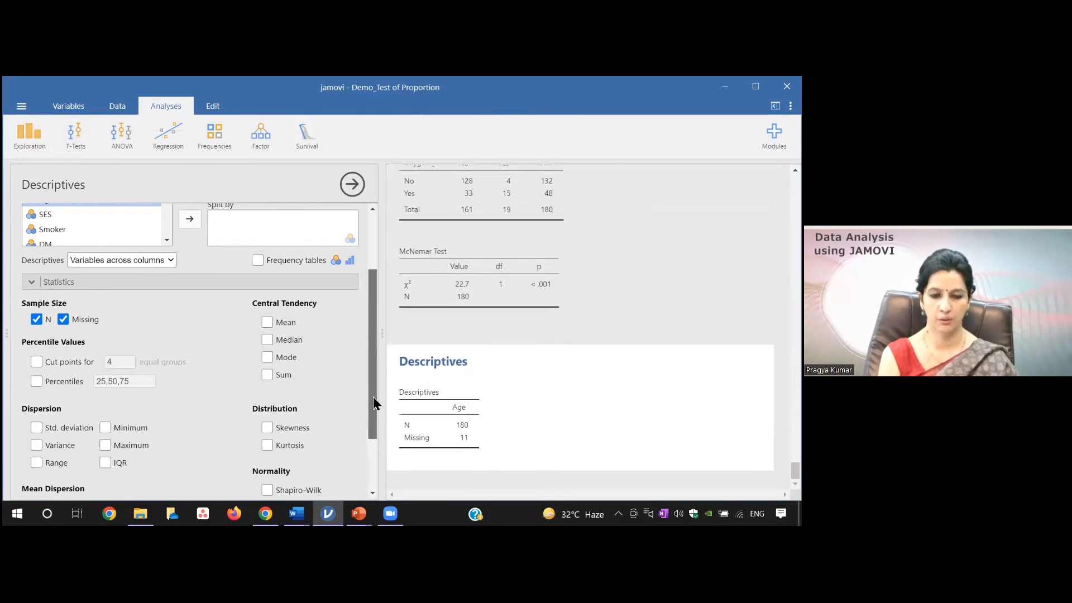
Step: Add a box plot of Age to the Descriptives analysis
left_click_drag(374, 397, 374, 440)
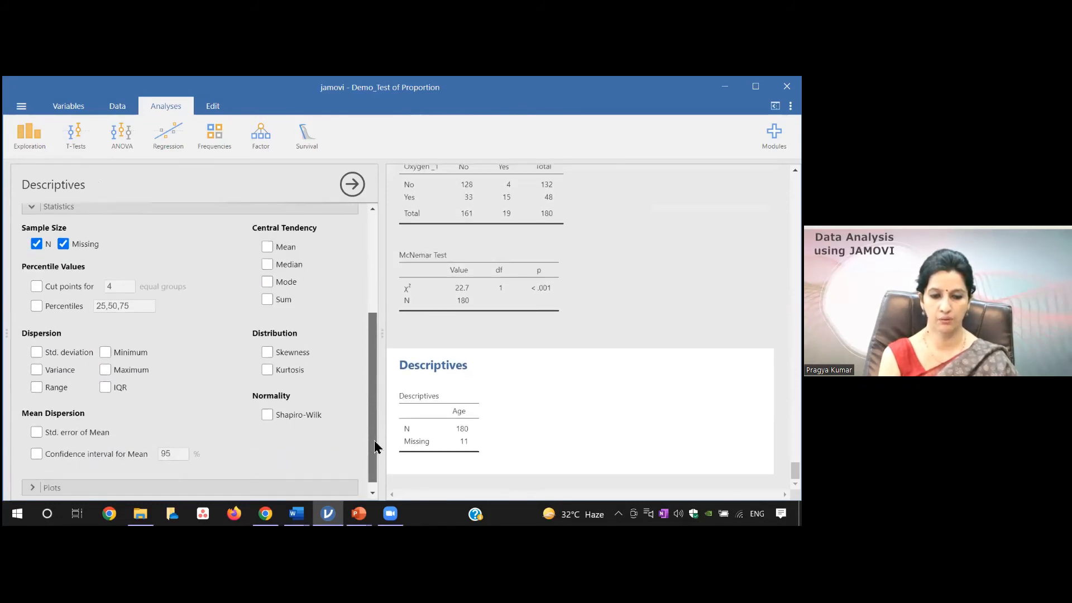
left_click(89, 477)
left_click_drag(371, 408, 373, 480)
left_click(156, 394)
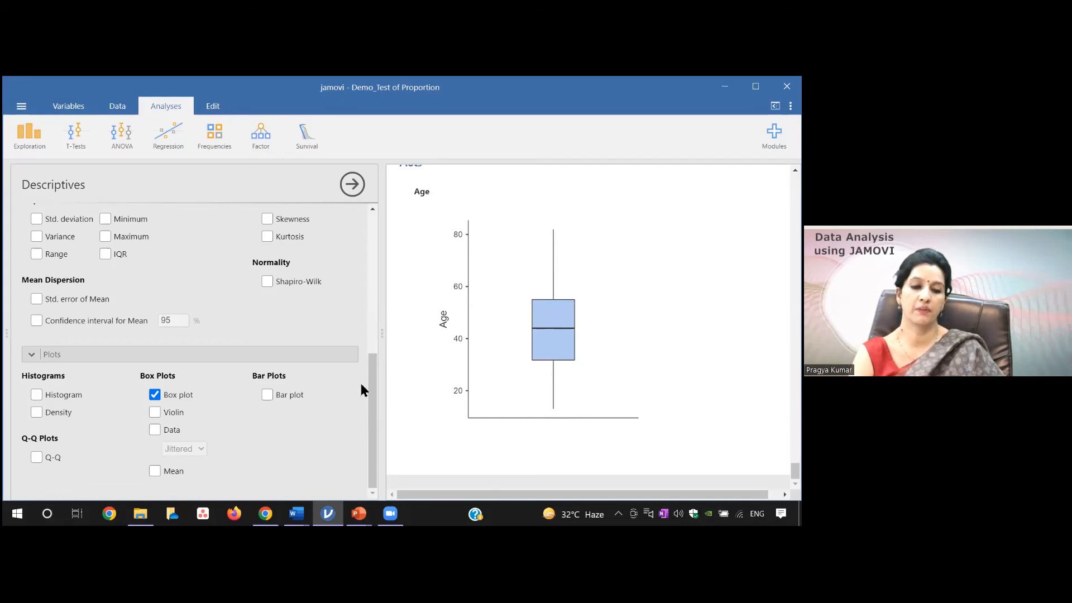
Step: Switch to the Day_1 folder in File Explorer and open the Demo_Correlation OMV file in jamovi
mouse_move(140, 513)
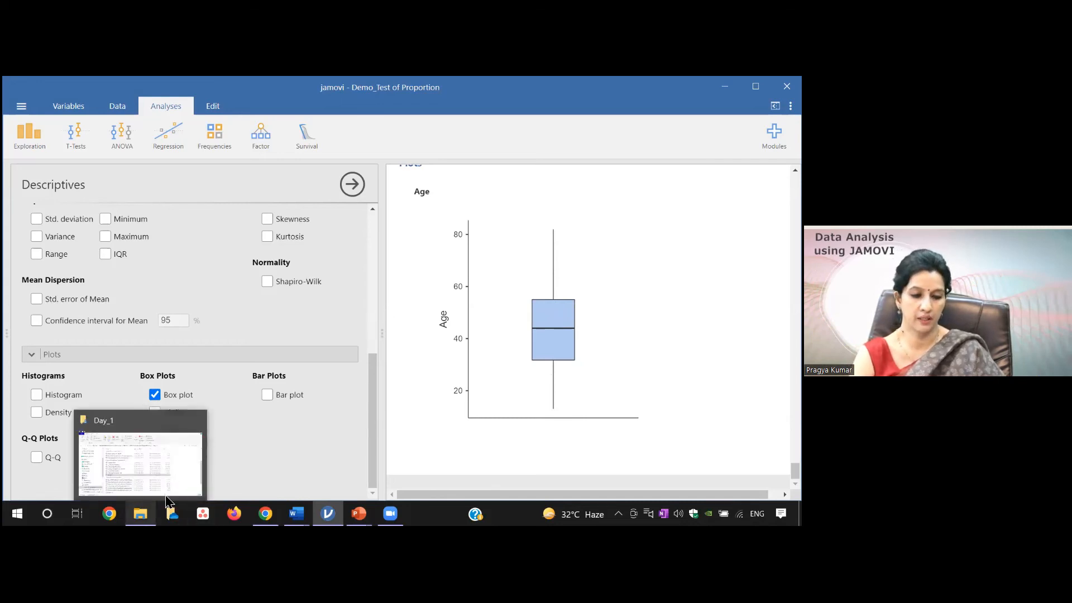
mouse_move(328, 513)
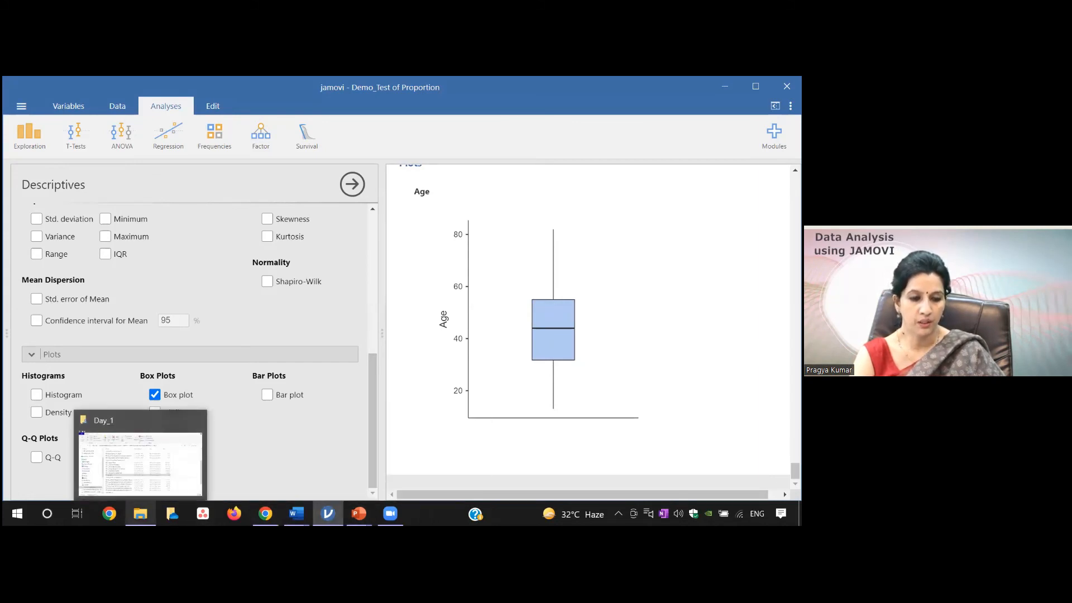
left_click(170, 474)
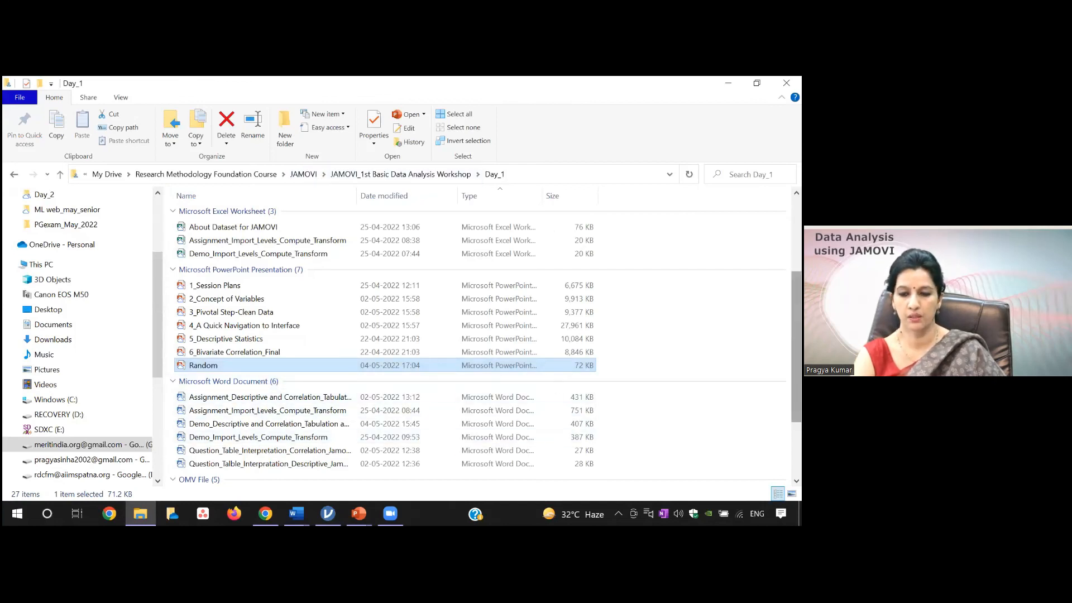
scroll(408, 438, "down", 2)
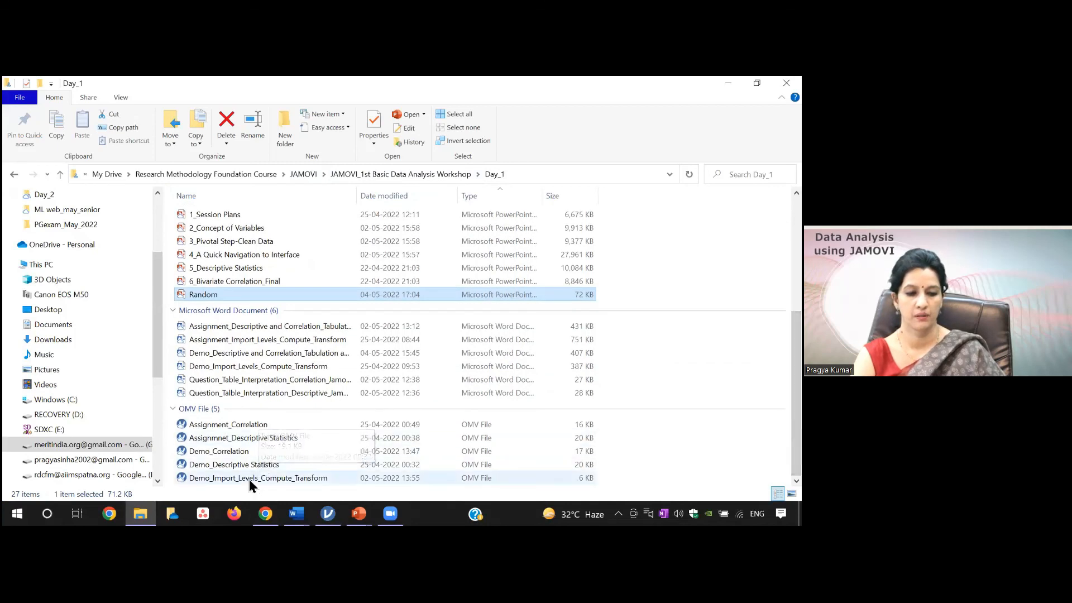
double_click(244, 453)
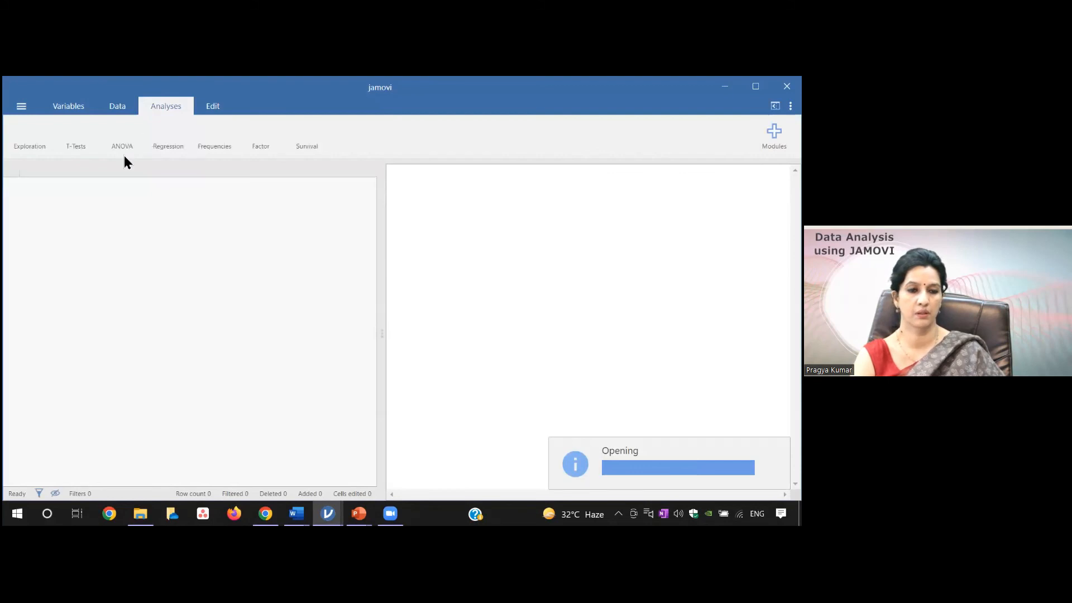
Step: Try to add a Descriptives analysis with BMI Score, Vitamin D_1 and Cortisol_1 as its variables
left_click(41, 143)
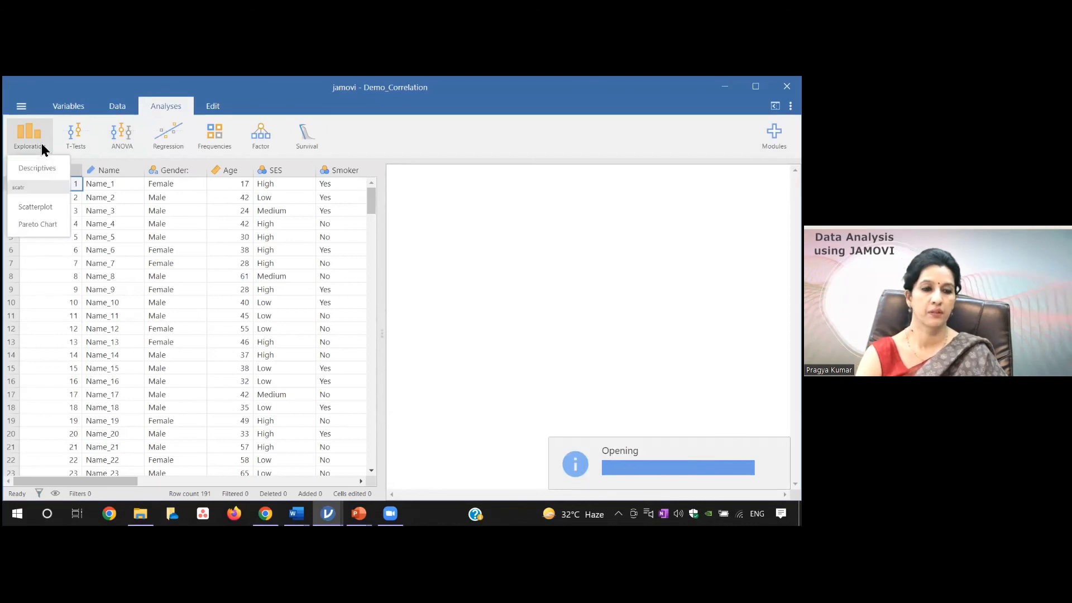
left_click(40, 169)
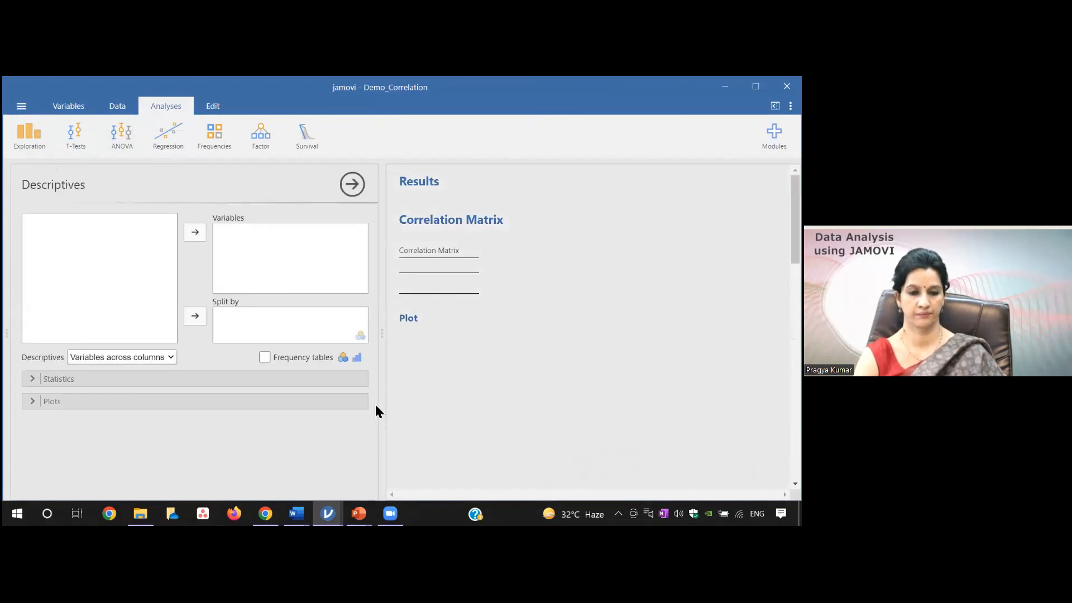
scroll(169, 285, "down", 2)
left_click(67, 284)
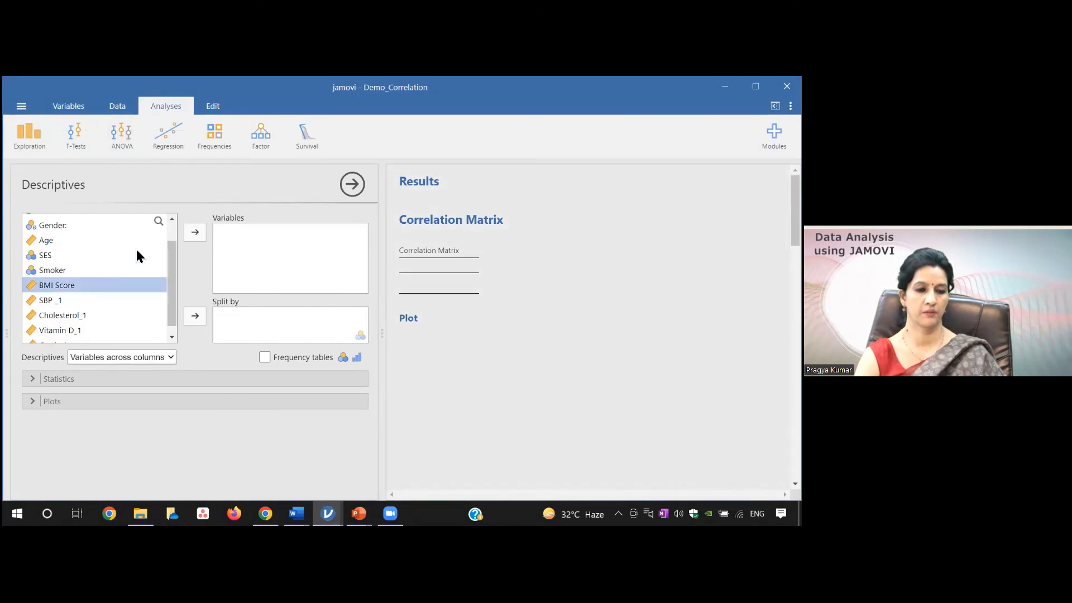
left_click(196, 233)
left_click(83, 316)
left_click(197, 232)
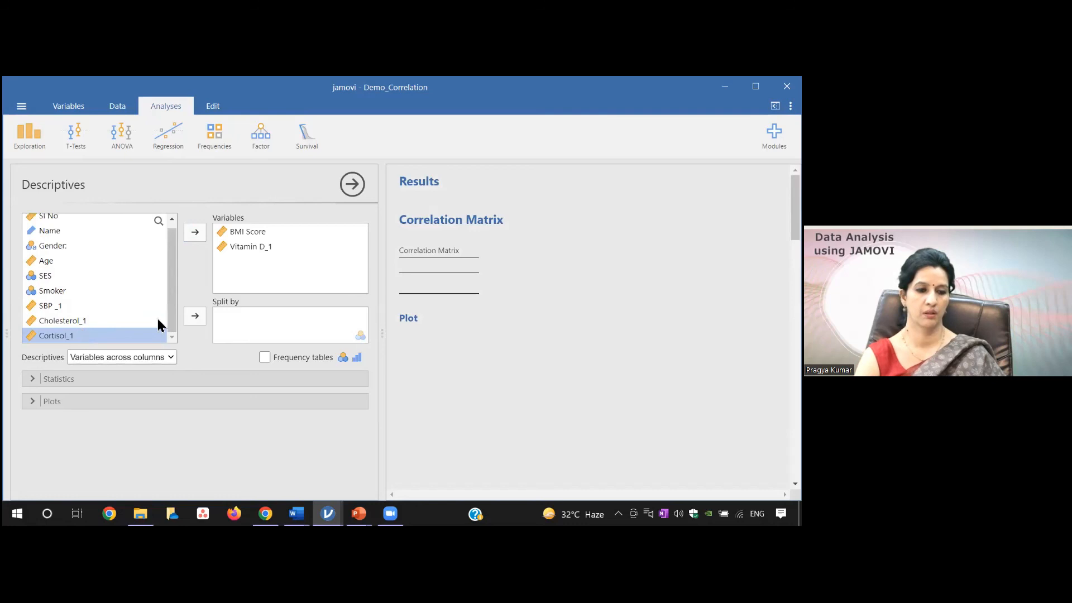
left_click(195, 232)
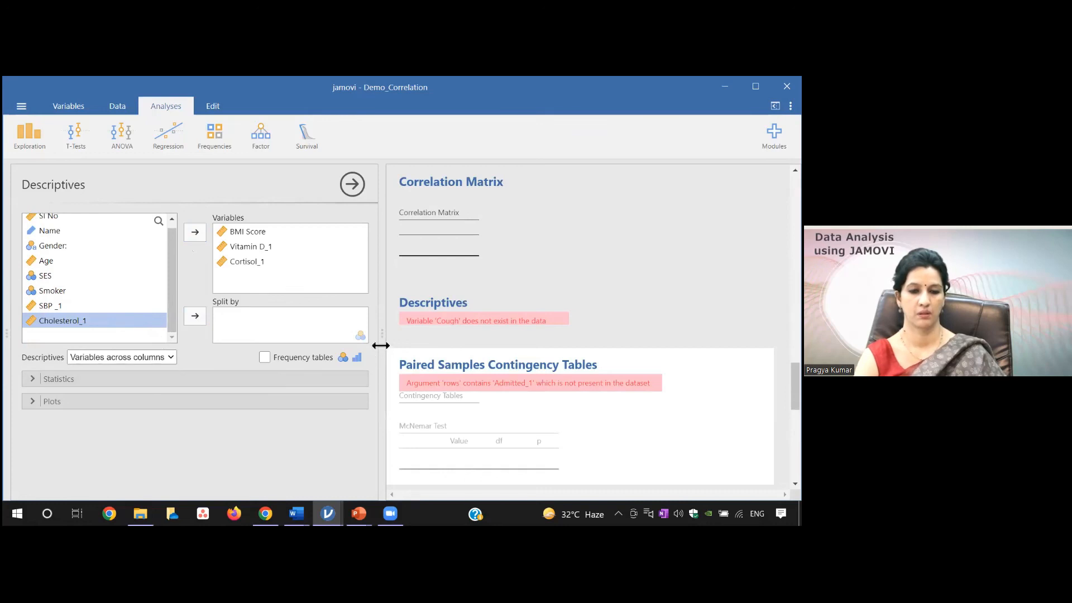
Step: Inspect the existing Correlation Matrix of SBP _1, BMI Score and Cholesterol_1 and its analysis options
left_click(561, 275)
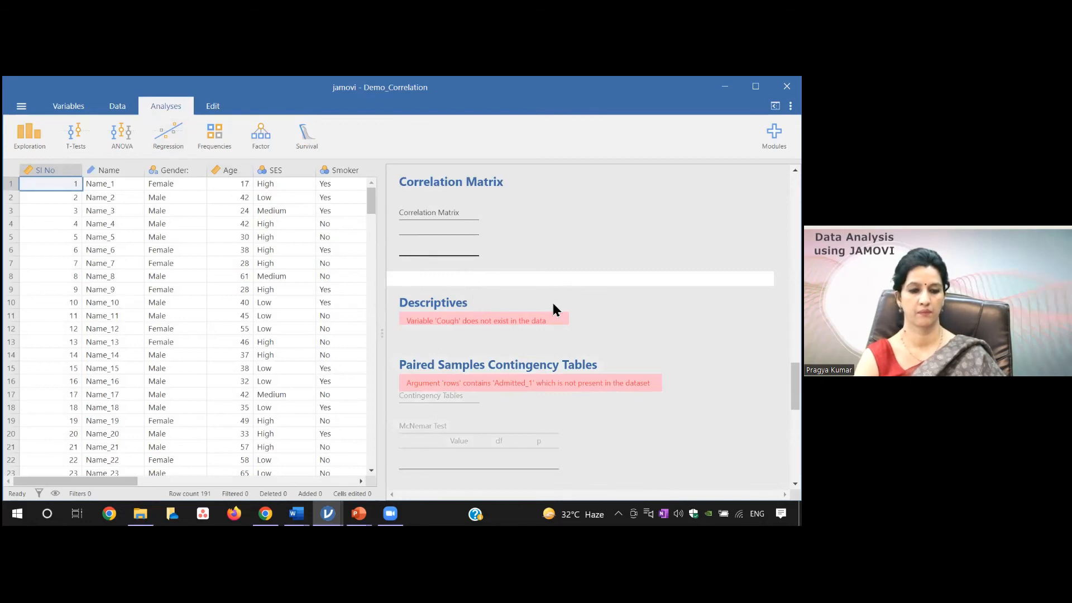
scroll(553, 309, "down", 5)
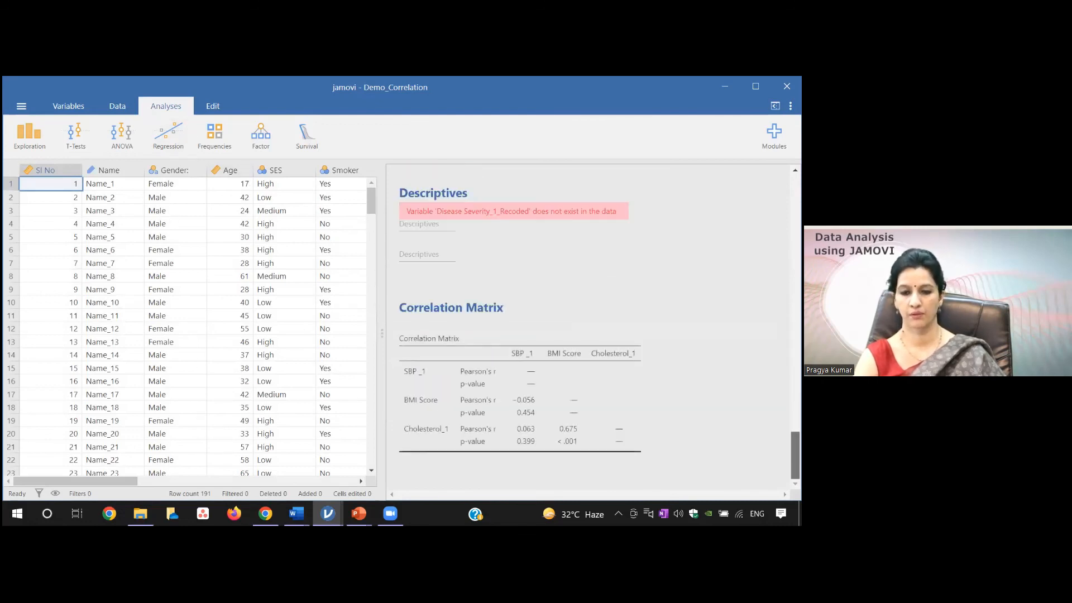
left_click(526, 409)
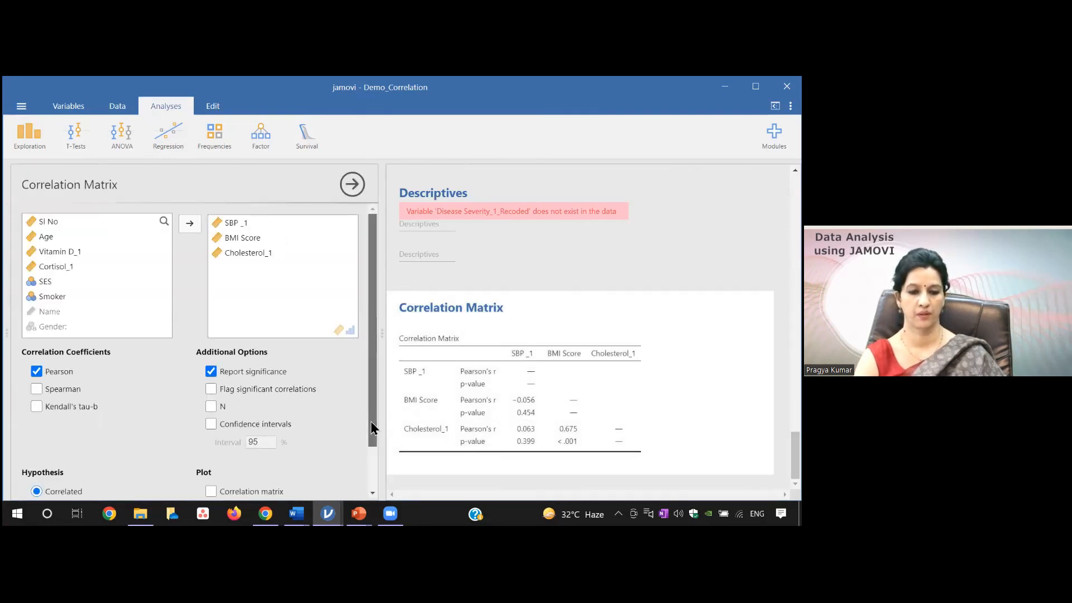
left_click_drag(371, 421, 364, 491)
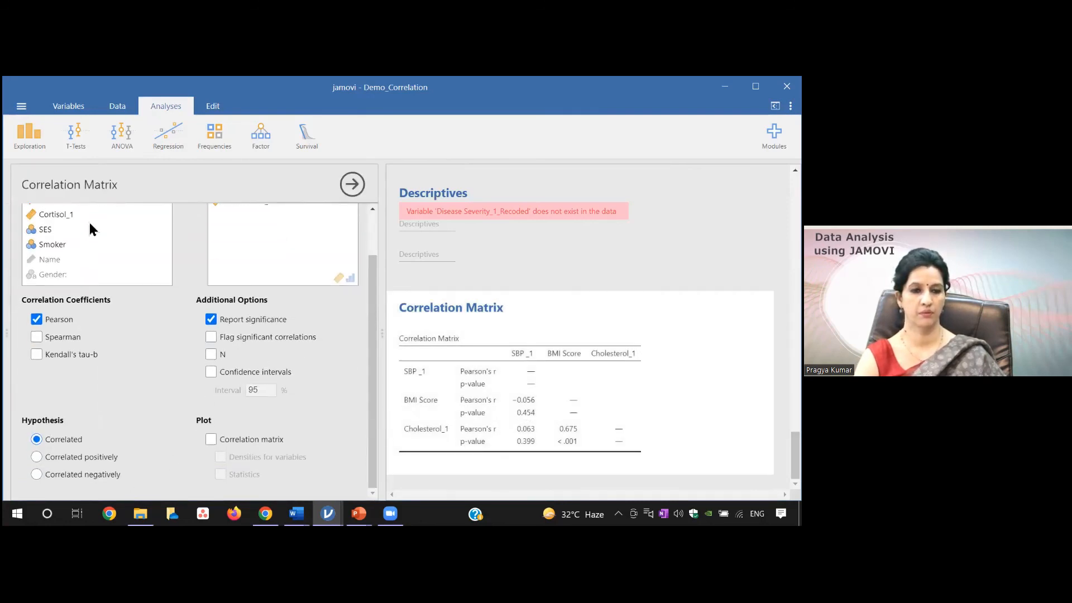
Step: Add a new Descriptives analysis with Cholesterol_1, BMI Score, SBP _1 and Vitamin D_1 as its variables
left_click(42, 131)
left_click(44, 170)
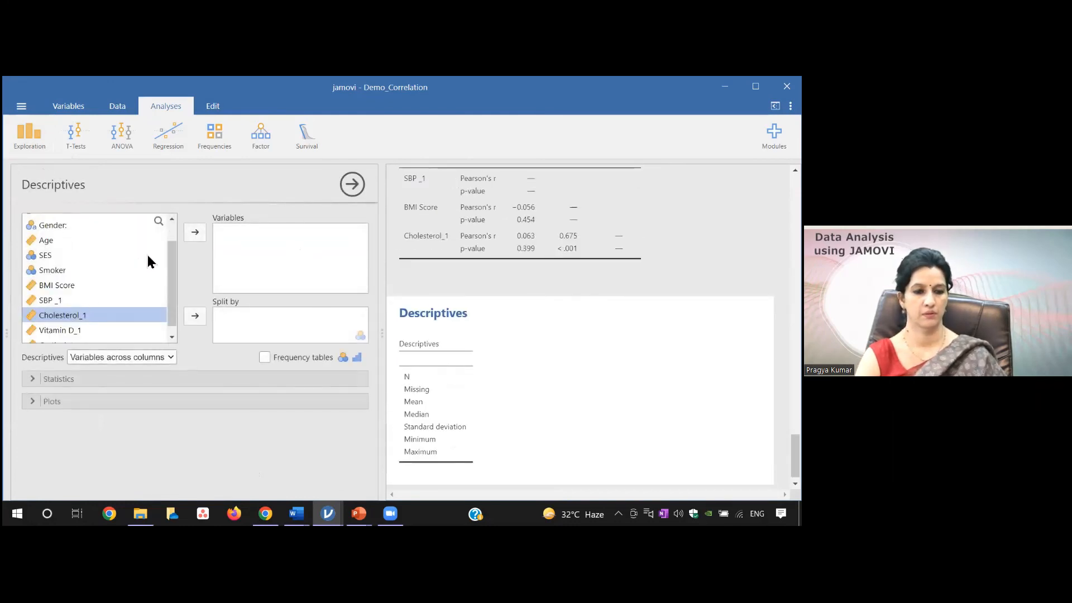
left_click(195, 232)
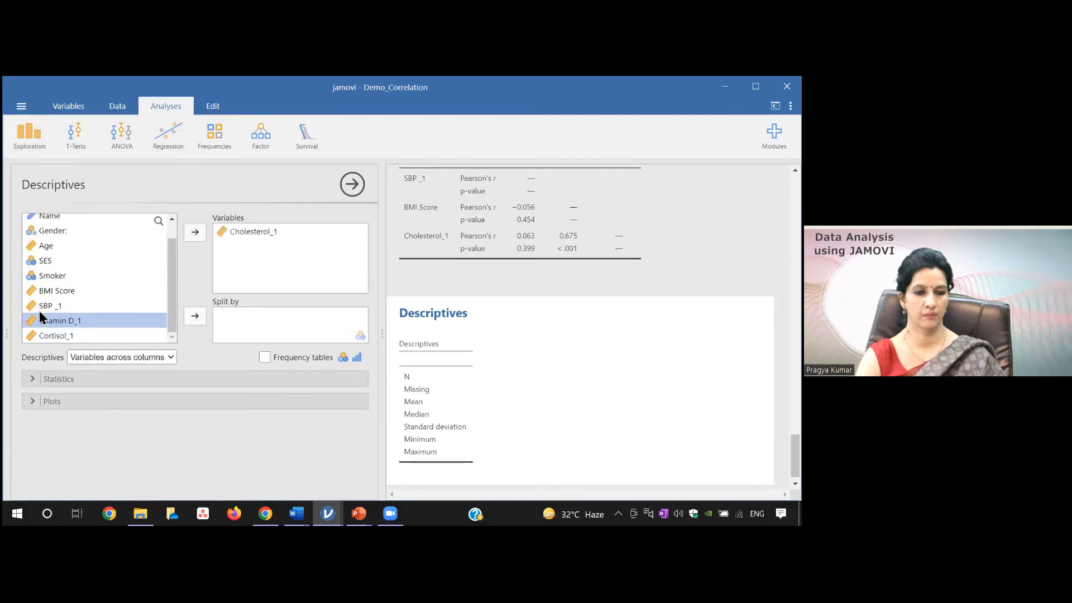
left_click(65, 290)
left_click(196, 236)
left_click(69, 304)
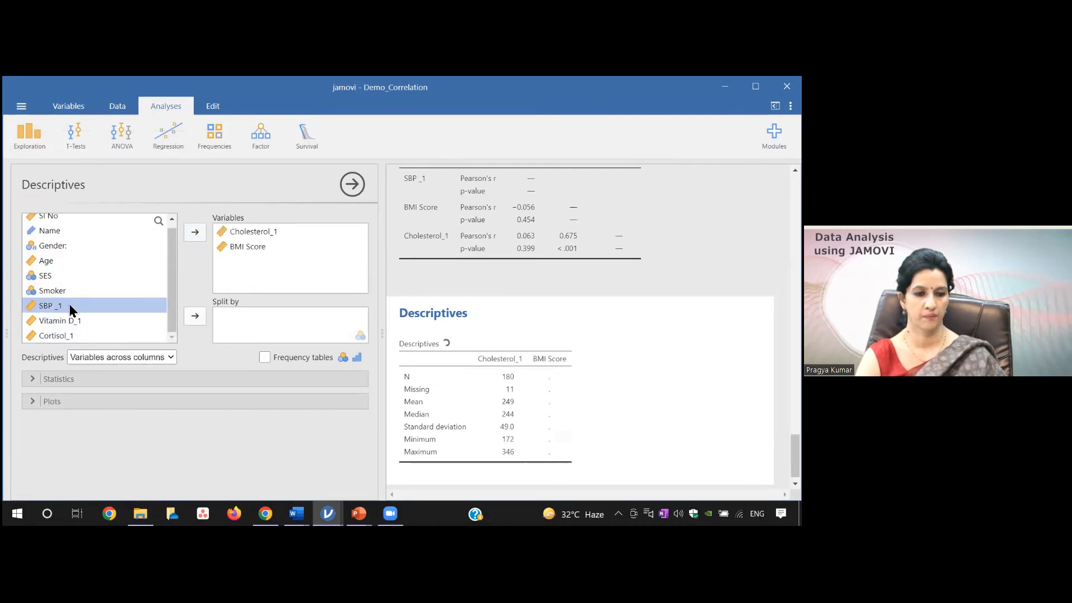
left_click(195, 232)
left_click(96, 302)
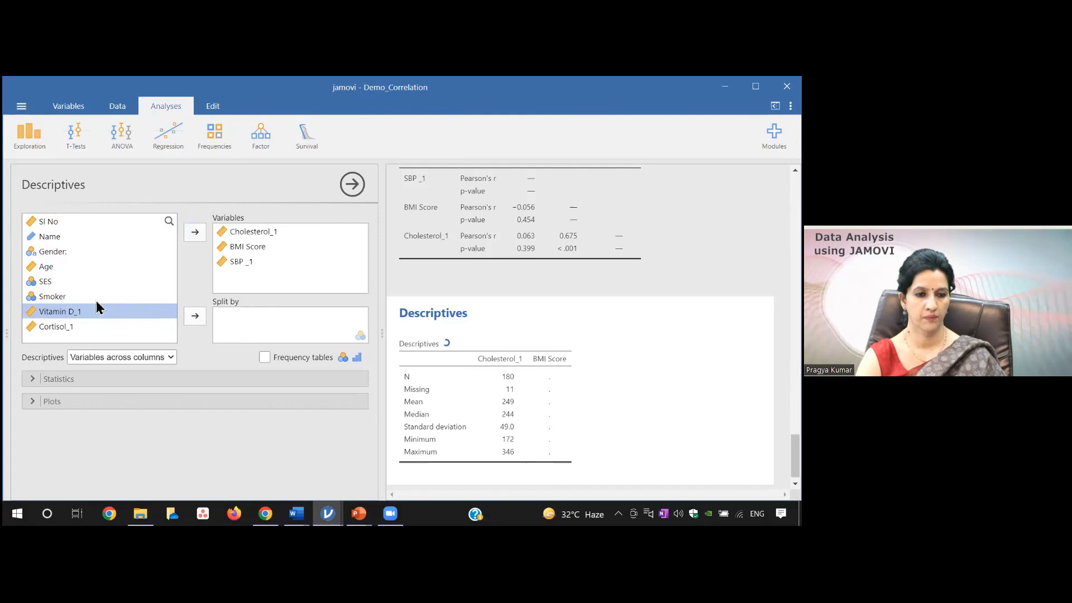
left_click(195, 234)
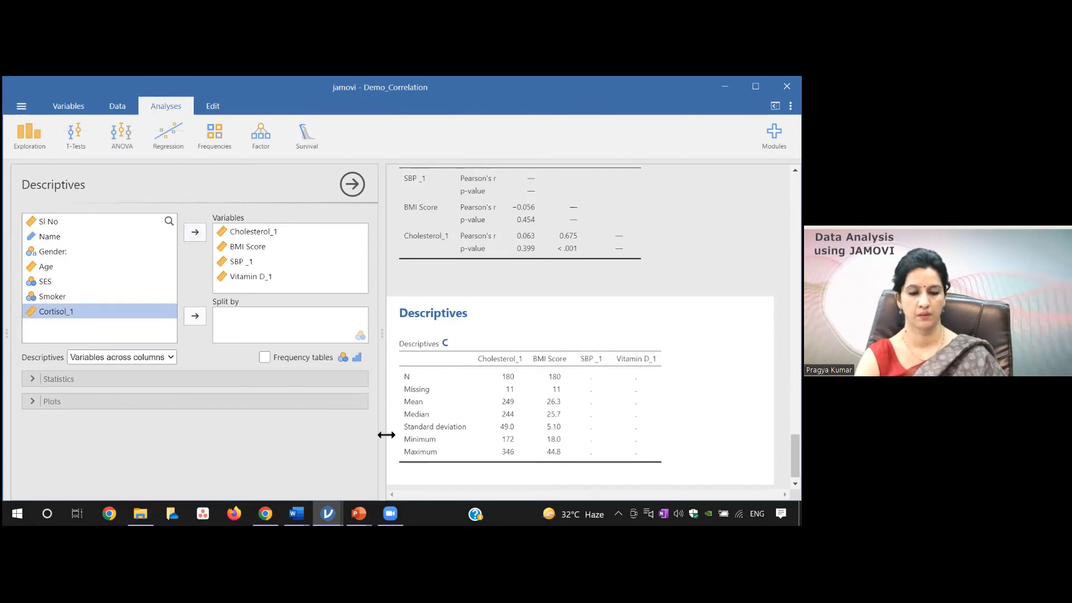
Step: Add box plots to the Descriptives analysis and review those of Cholesterol_1, BMI Score, SBP _1 and Vitamin D_1
left_click(61, 402)
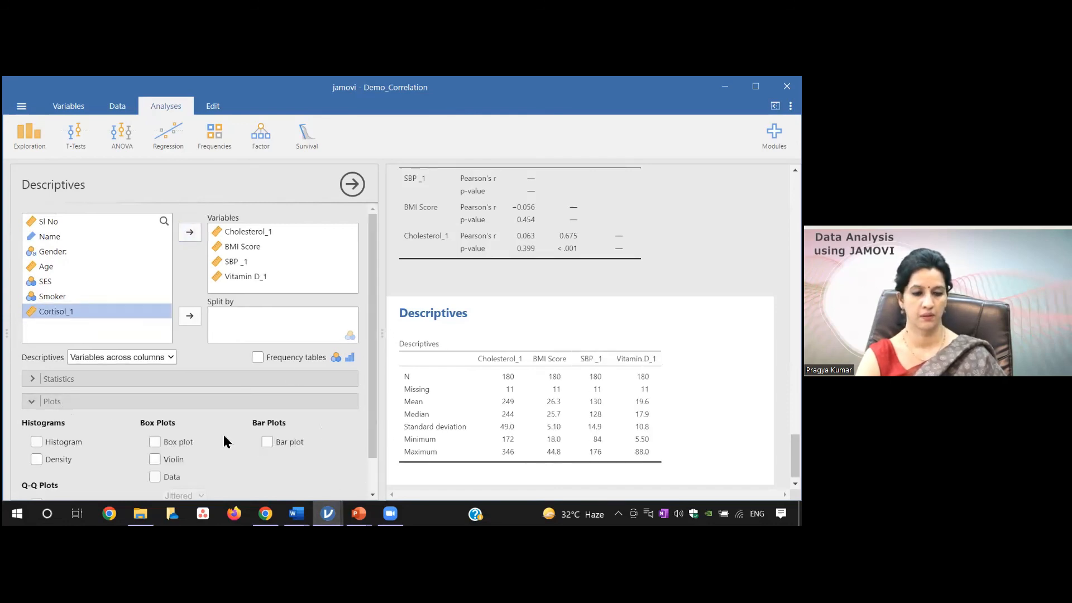
left_click_drag(372, 436, 371, 461)
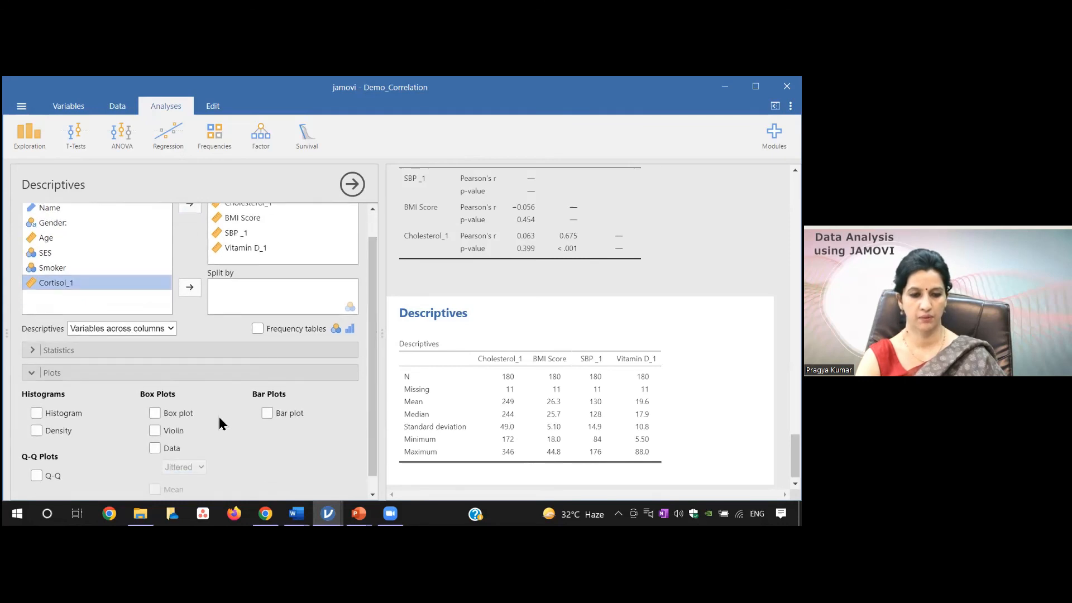
left_click(160, 413)
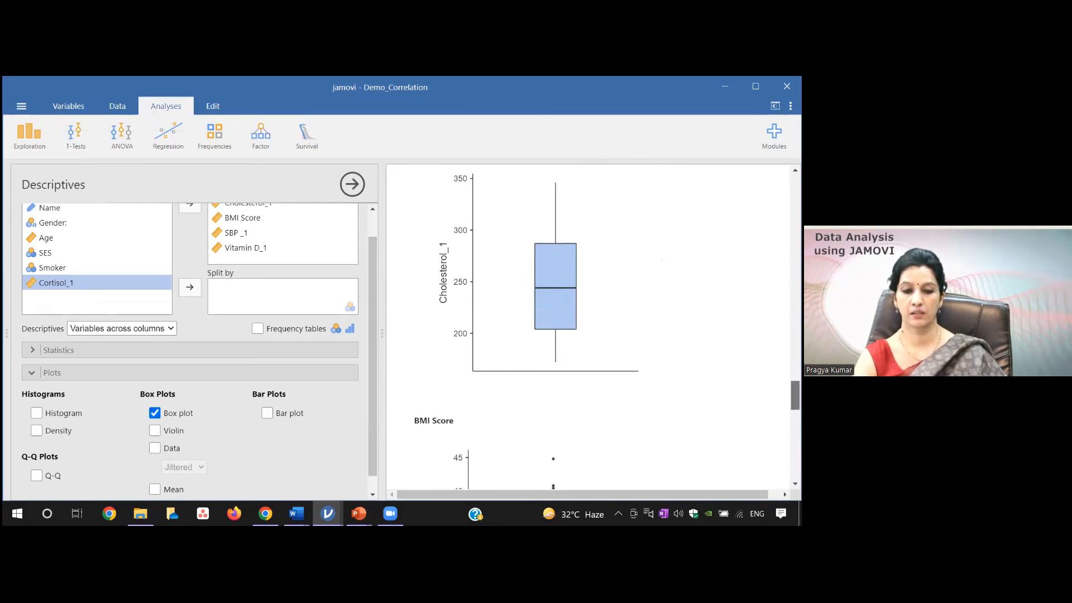
scroll(589, 327, "down", 3)
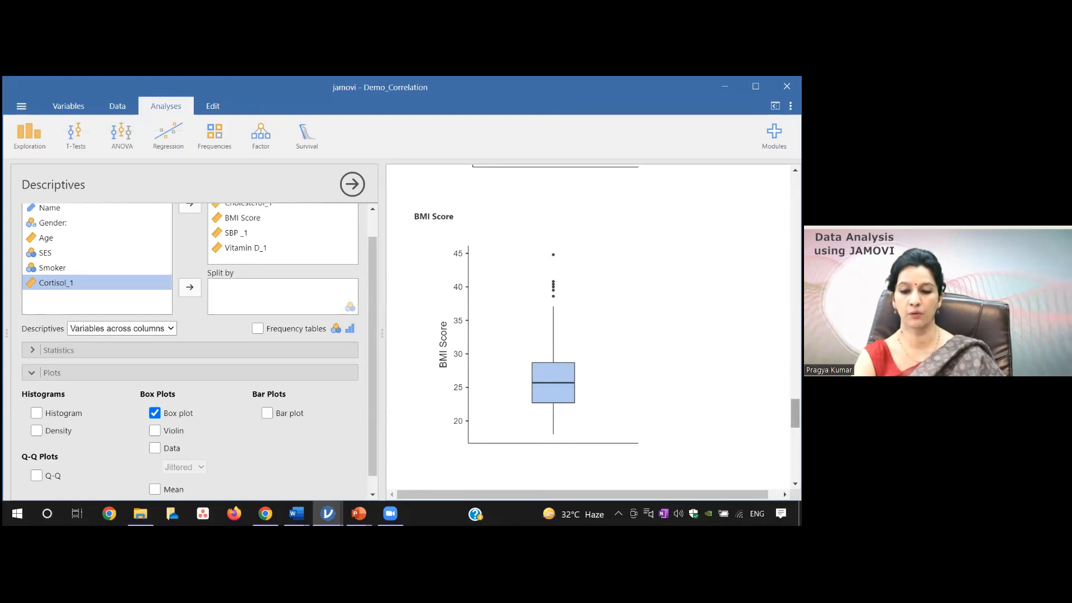
scroll(590, 326, "down", 5)
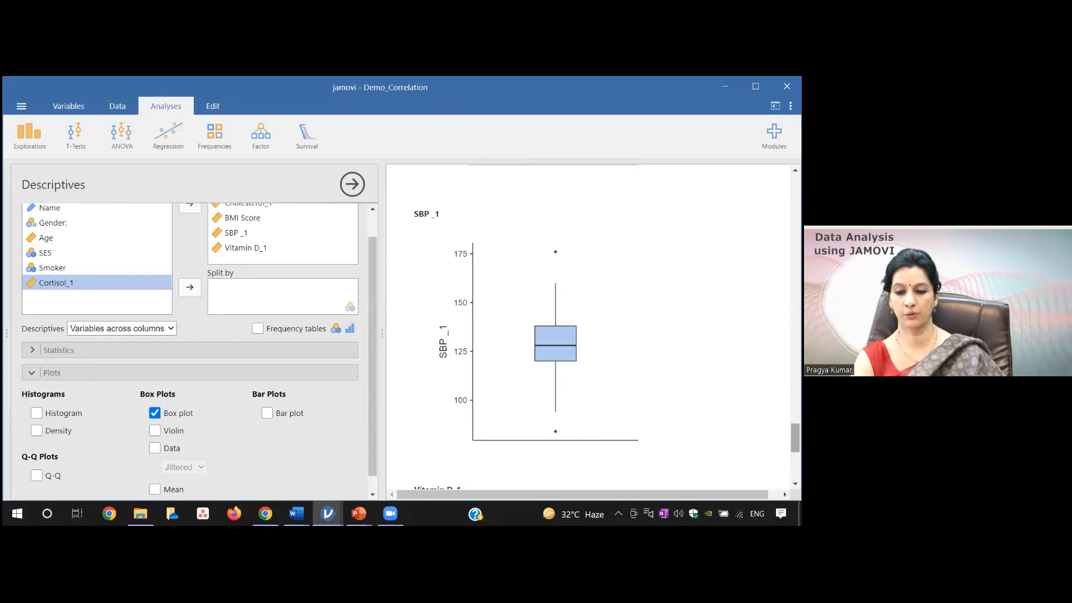
scroll(590, 327, "down", 5)
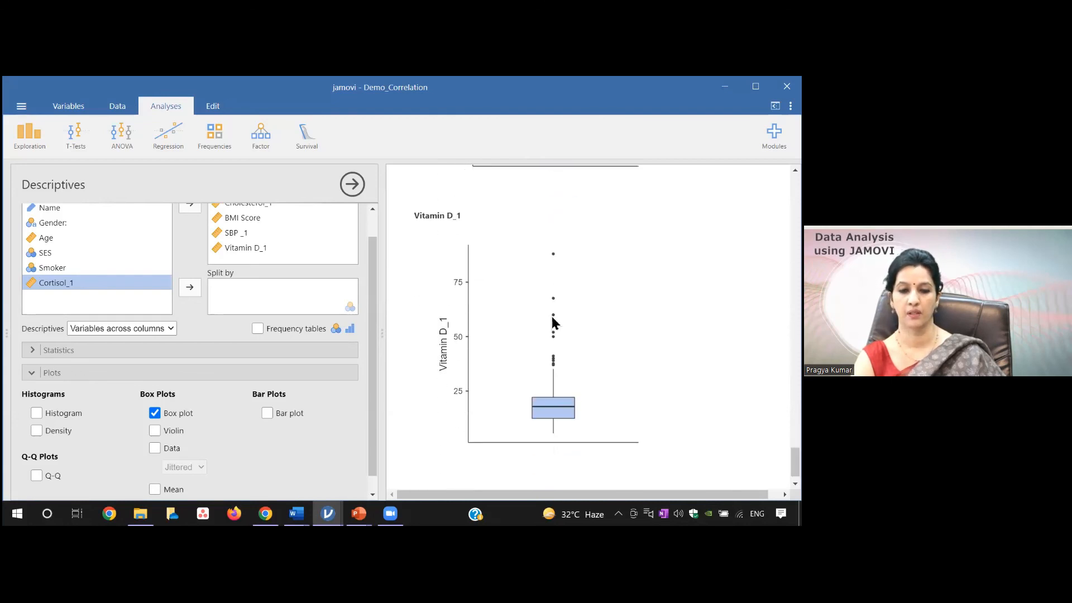